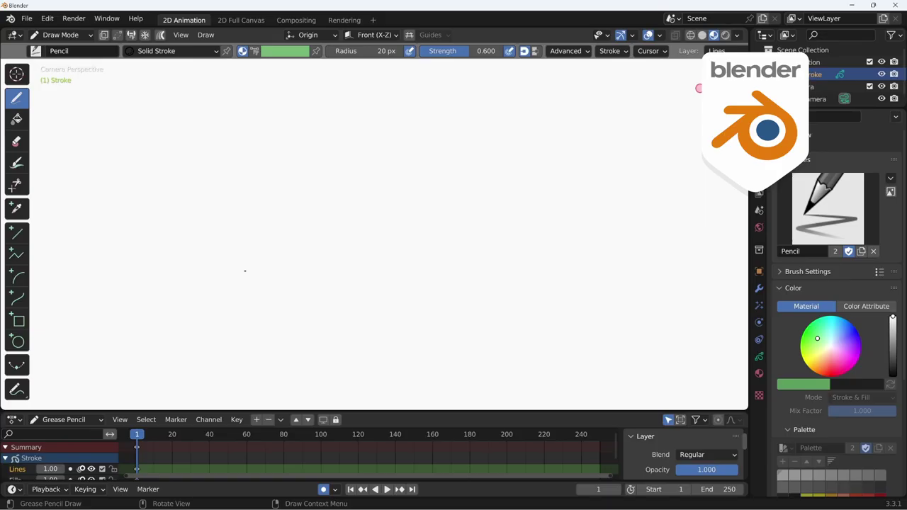
Select the Pencil Soft brush (80 px, 0.400 strength) and show the Stroke object's materials.
{"action": "left_click", "coordinate": [35, 51]}
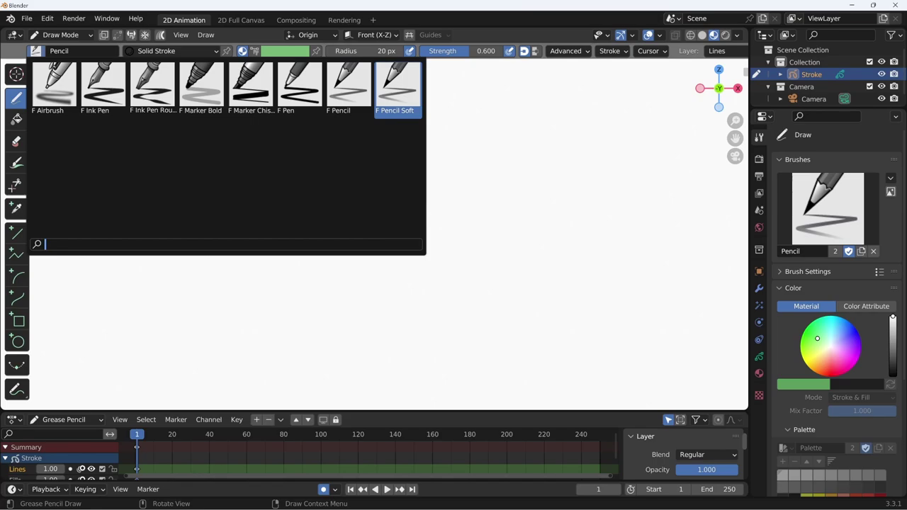
{"action": "left_click", "coordinate": [406, 109]}
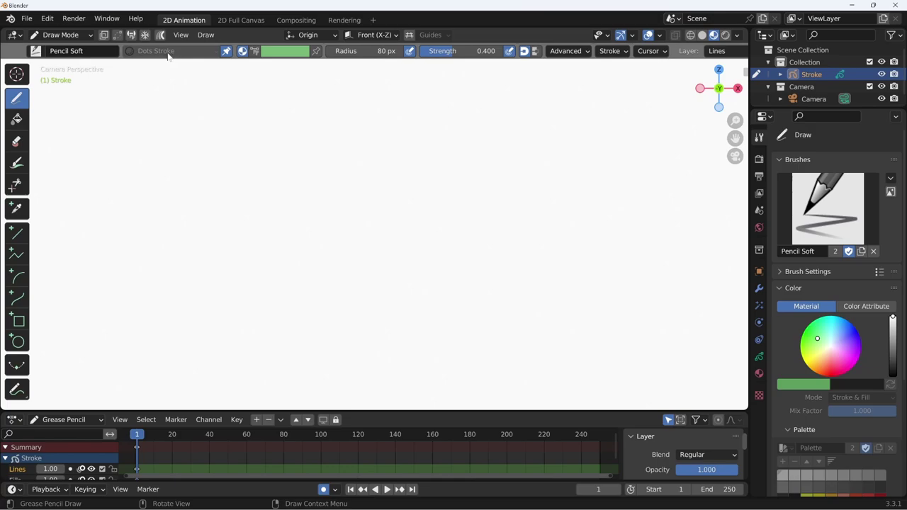
{"action": "left_click", "coordinate": [758, 374]}
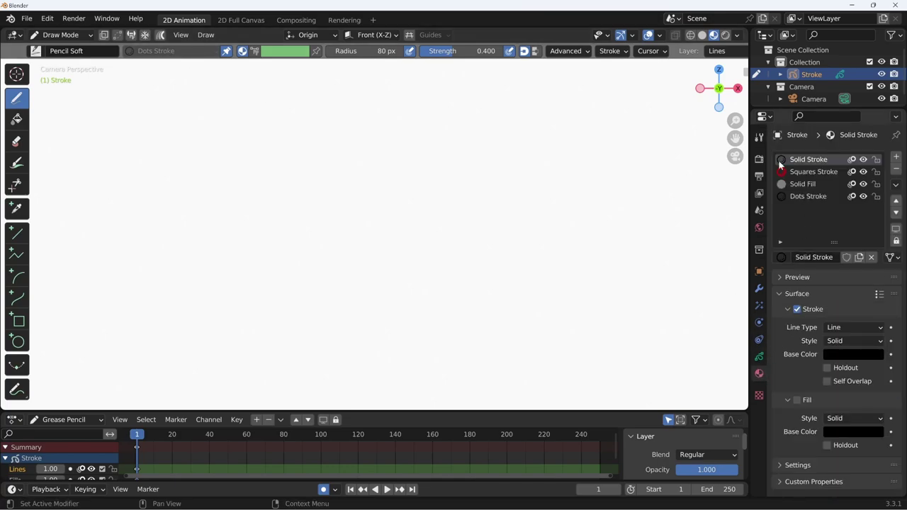
Switch to the Pencil brush and draw a solid grey loop stroke near the top.
{"action": "left_click", "coordinate": [60, 51]}
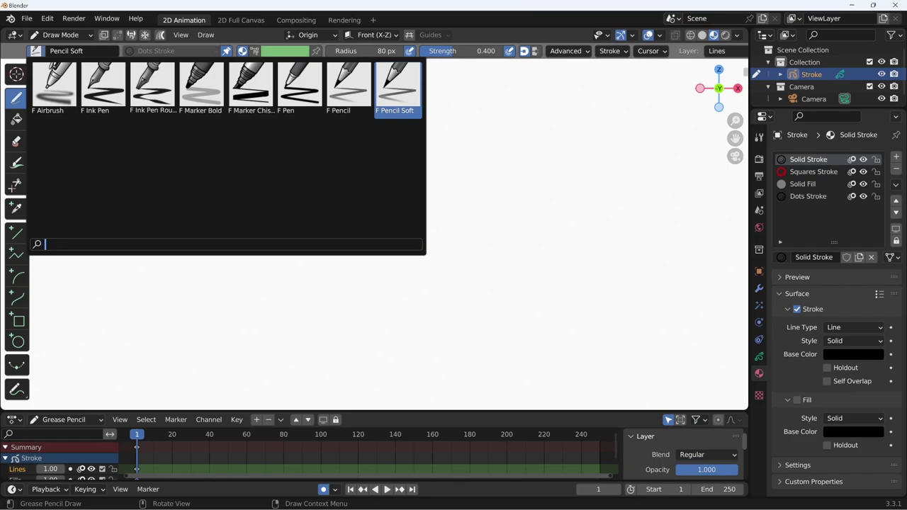
{"action": "key", "text": "Left"}
{"action": "left_click", "coordinate": [345, 96]}
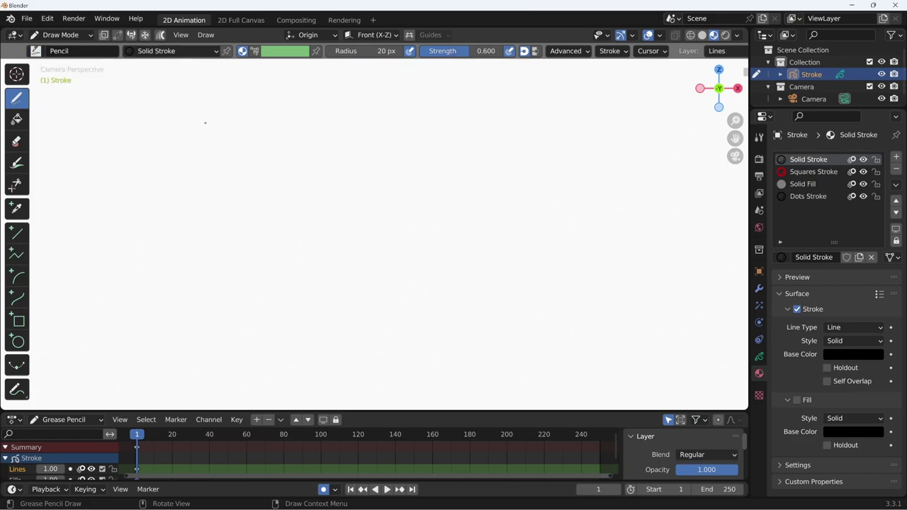
{"action": "left_click_drag", "start_coordinate": [175, 142], "coordinate": [424, 111]}
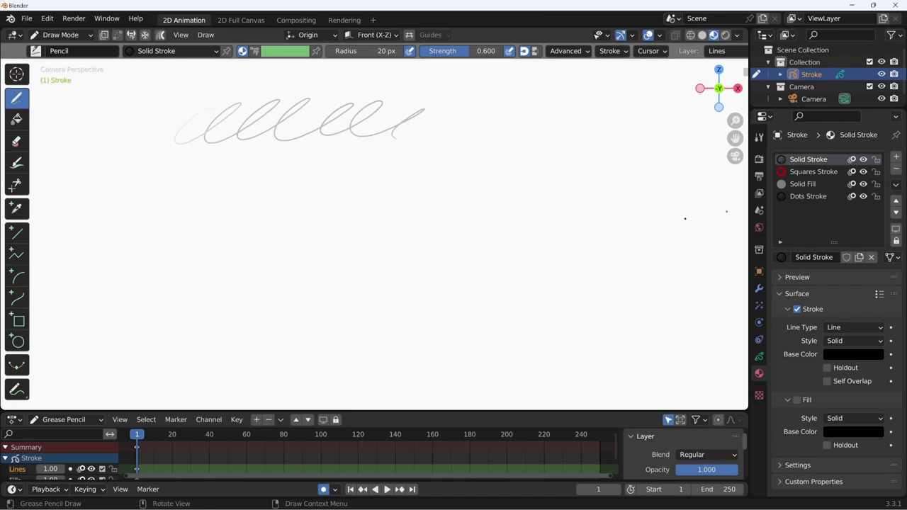
Draw one test row each in Squares Stroke, Dots Stroke and Solid Fill materials.
{"action": "left_click", "coordinate": [815, 172]}
{"action": "left_click_drag", "start_coordinate": [182, 178], "coordinate": [372, 157]}
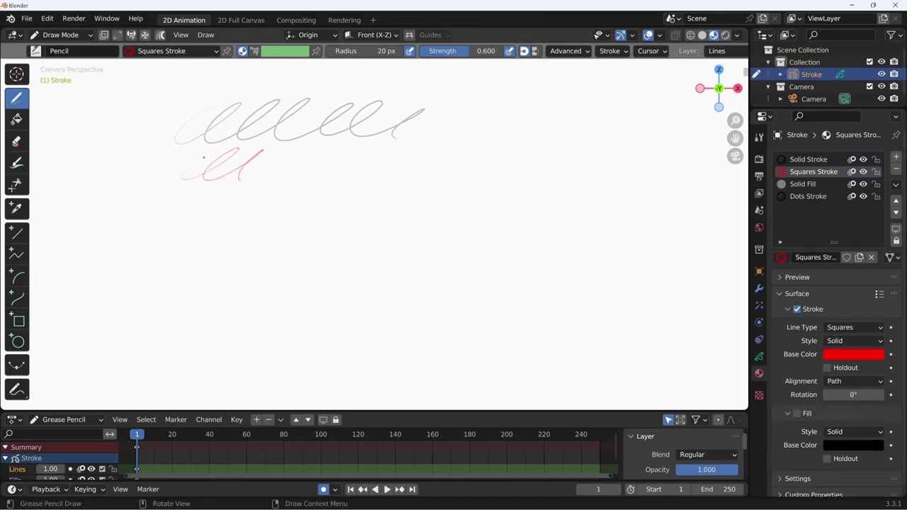
{"action": "left_click", "coordinate": [802, 199]}
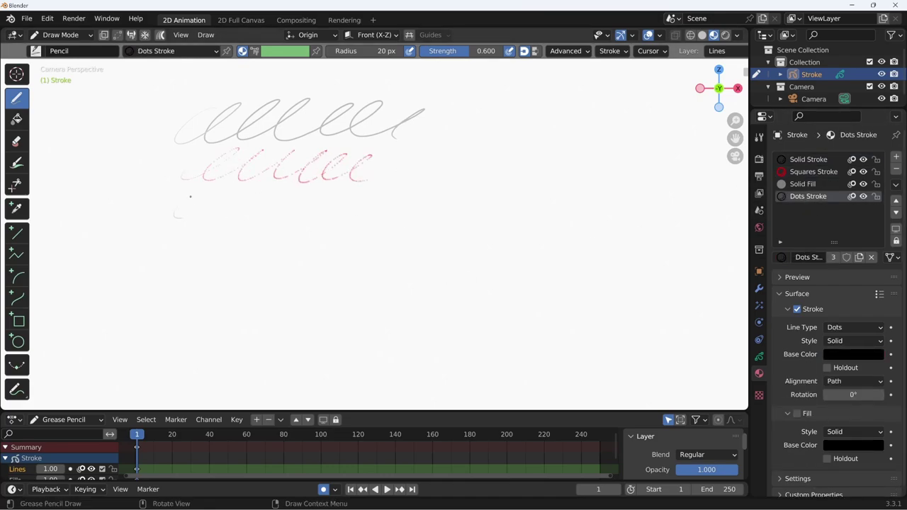
{"action": "left_click_drag", "start_coordinate": [175, 217], "coordinate": [404, 207]}
{"action": "left_click", "coordinate": [804, 185]}
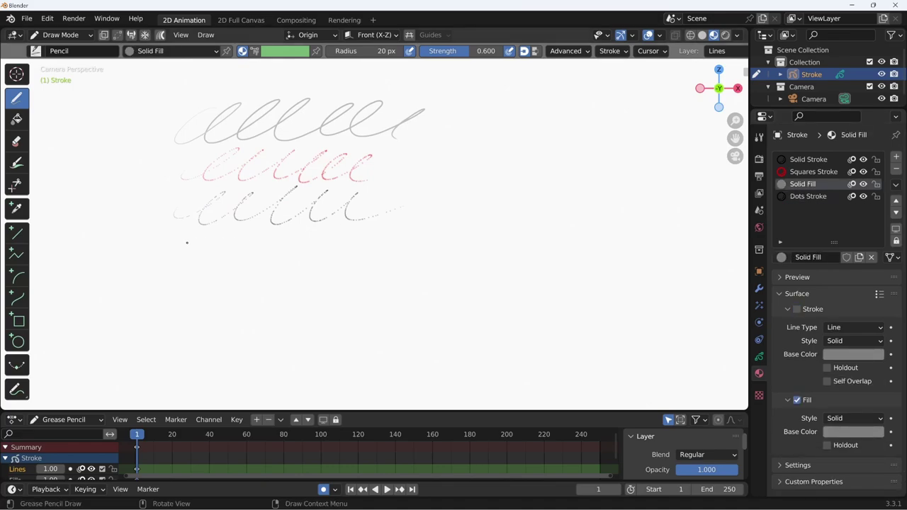
{"action": "left_click_drag", "start_coordinate": [183, 244], "coordinate": [424, 248]}
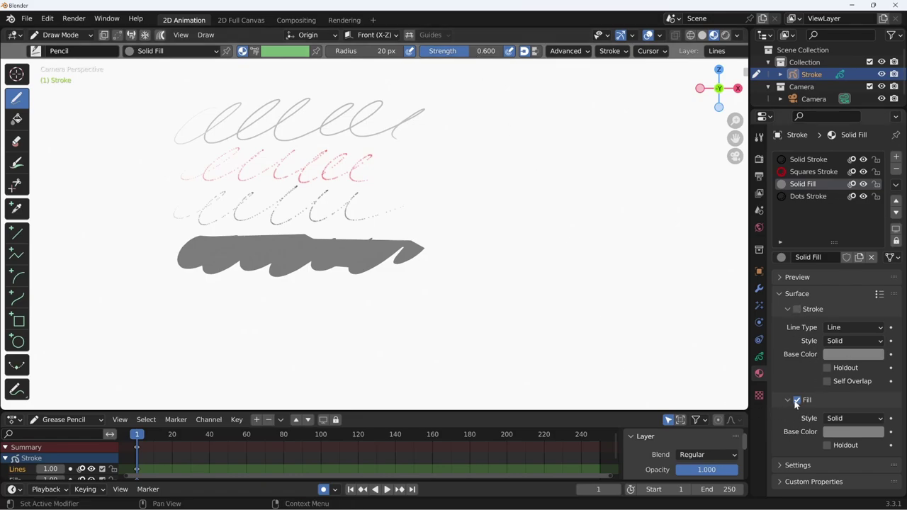
Switch to the Pencil Soft brush and draw a loop row below the filled shape.
{"action": "left_click", "coordinate": [805, 160]}
{"action": "left_click", "coordinate": [36, 51]}
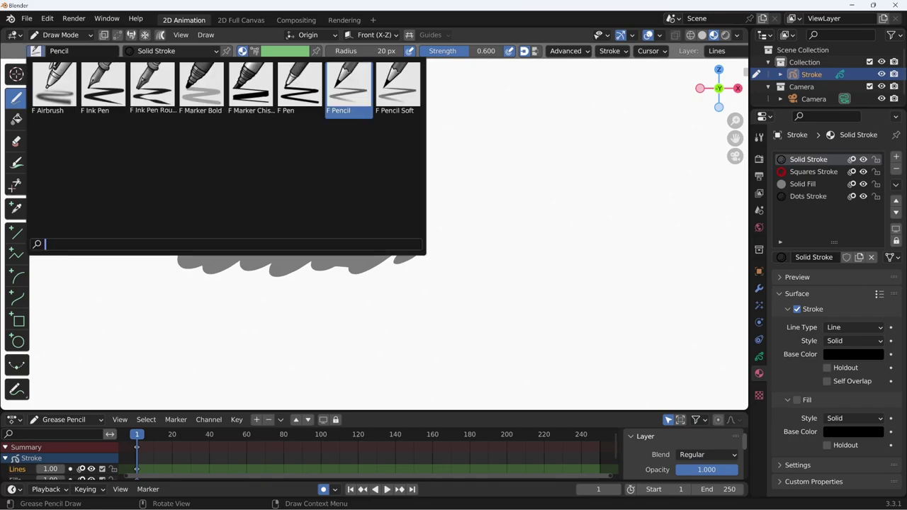
{"action": "left_click", "coordinate": [397, 88]}
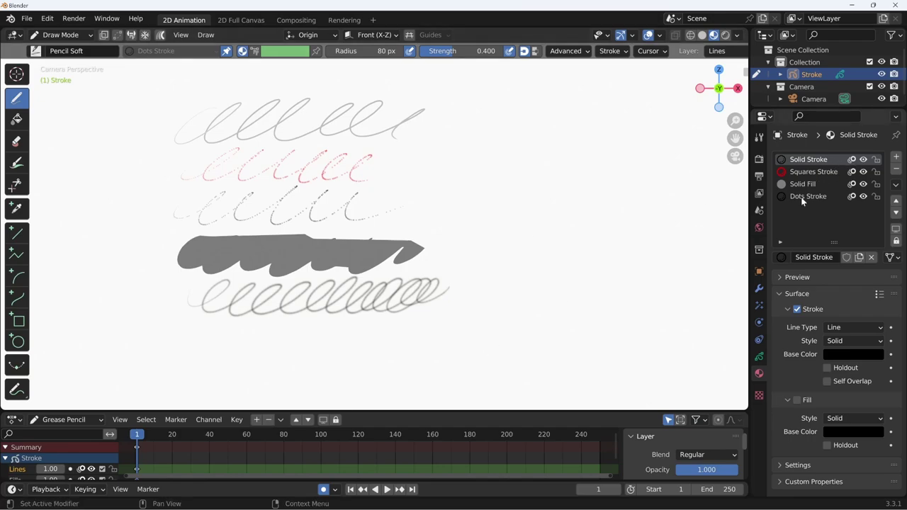
{"action": "left_click", "coordinate": [813, 172]}
{"action": "mouse_move", "coordinate": [187, 354]}
{"action": "left_mouse_down"}
{"action": "mouse_move", "coordinate": [204, 330]}
{"action": "mouse_move", "coordinate": [423, 327]}
{"action": "left_mouse_up"}
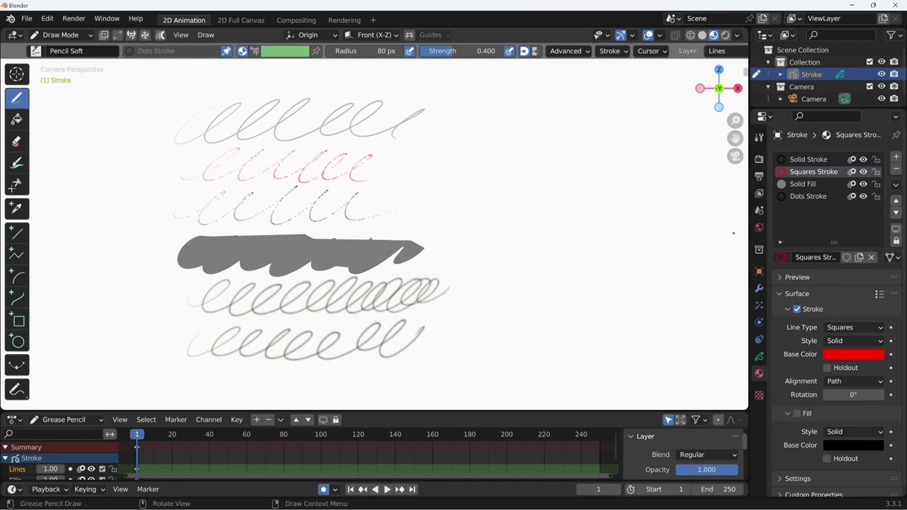
Add loop strokes near the canvas bottom and to the right of the lower rows and filled shape.
{"action": "left_click", "coordinate": [788, 186]}
{"action": "left_click", "coordinate": [810, 197]}
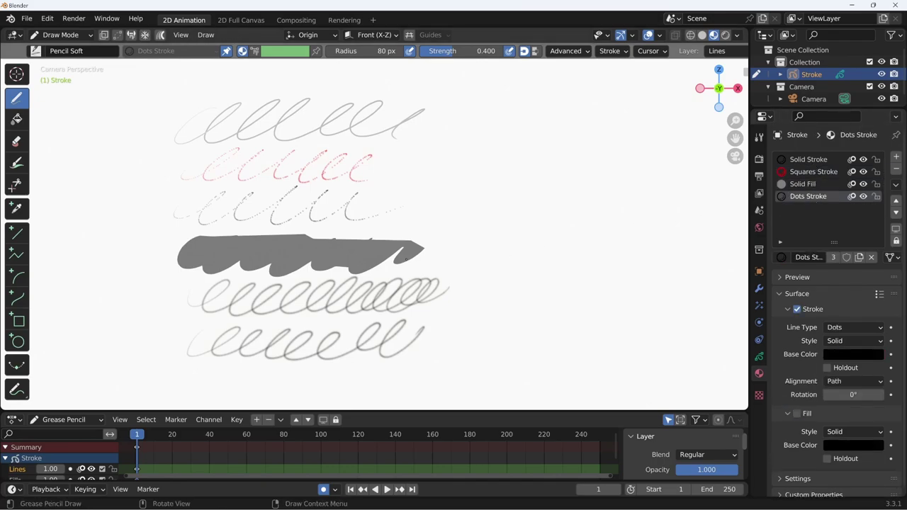
{"action": "left_click_drag", "start_coordinate": [205, 383], "coordinate": [374, 369]}
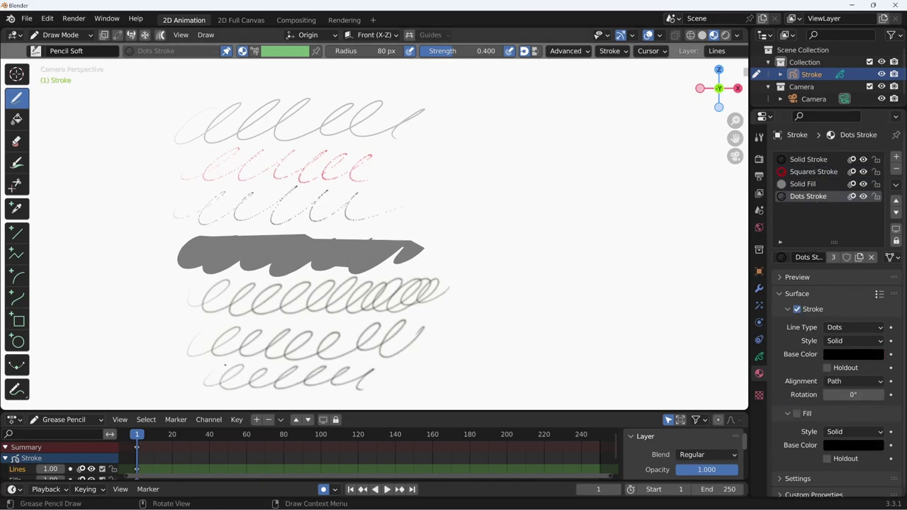
{"action": "left_click", "coordinate": [809, 173]}
{"action": "left_click_drag", "start_coordinate": [432, 347], "coordinate": [526, 315]}
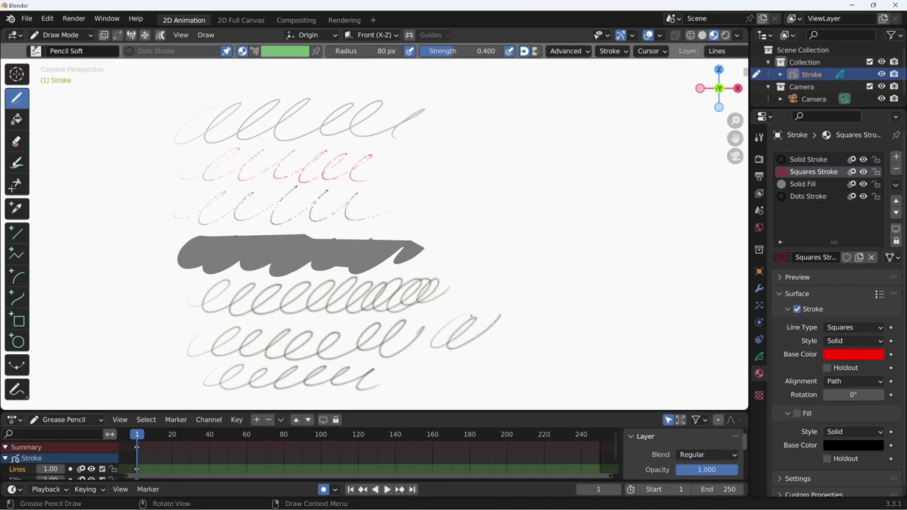
{"action": "left_click", "coordinate": [812, 160]}
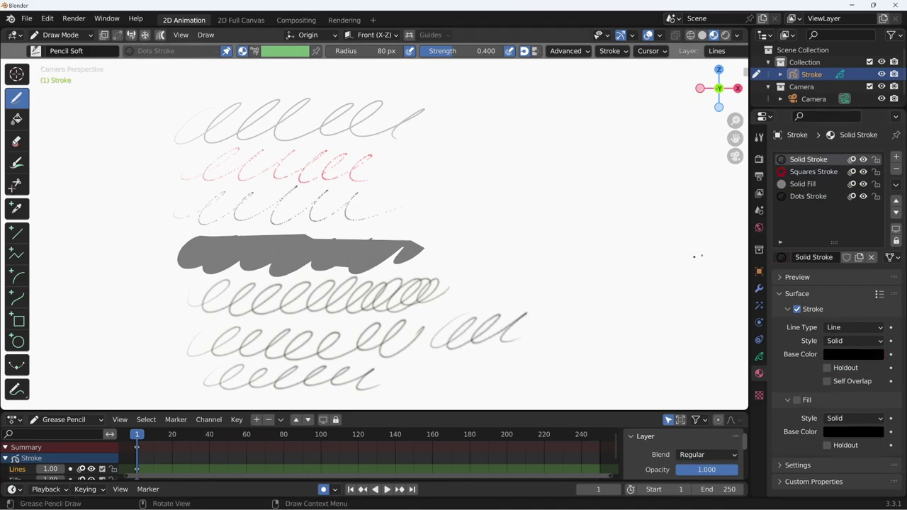
{"action": "left_click_drag", "start_coordinate": [436, 268], "coordinate": [517, 257]}
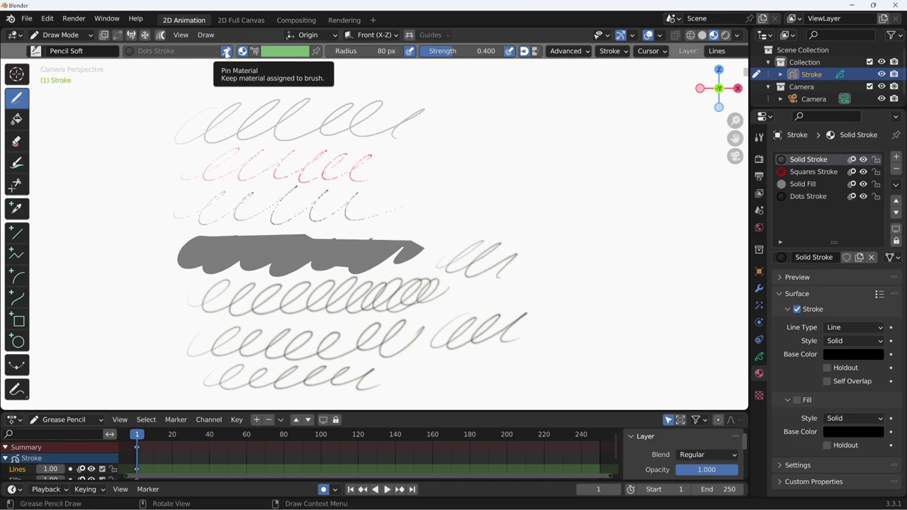
With Ink Pen, draw a black loop at upper right and a red Squares Stroke loop below it.
{"action": "left_click", "coordinate": [36, 51]}
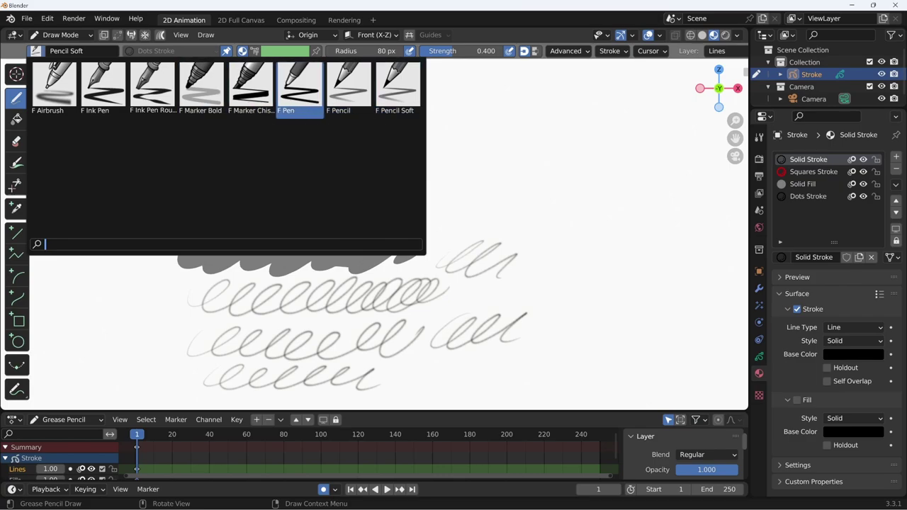
{"action": "left_click", "coordinate": [103, 89]}
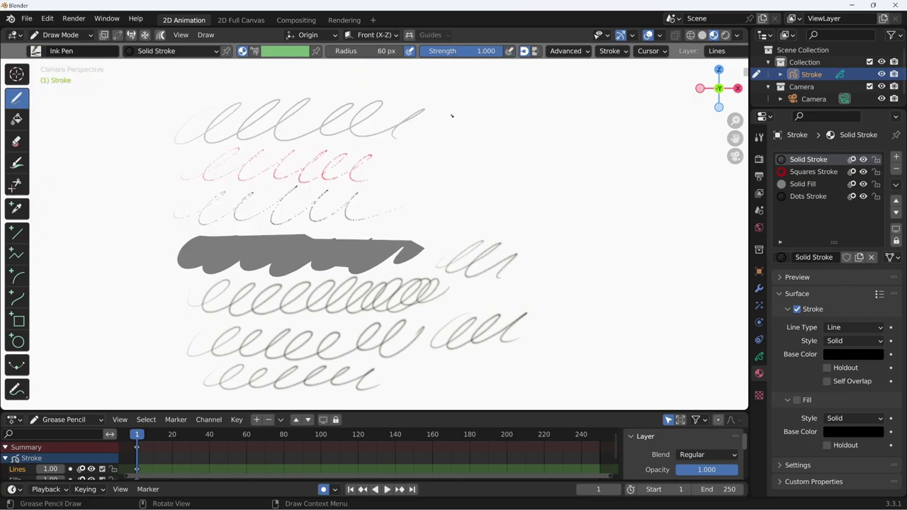
{"action": "mouse_move", "coordinate": [430, 132]}
{"action": "left_mouse_down"}
{"action": "mouse_move", "coordinate": [486, 111]}
{"action": "mouse_move", "coordinate": [543, 110]}
{"action": "left_mouse_up"}
{"action": "left_click", "coordinate": [813, 171]}
{"action": "mouse_move", "coordinate": [412, 172]}
{"action": "left_mouse_down"}
{"action": "mouse_move", "coordinate": [421, 152]}
{"action": "mouse_move", "coordinate": [531, 157]}
{"action": "left_mouse_up"}
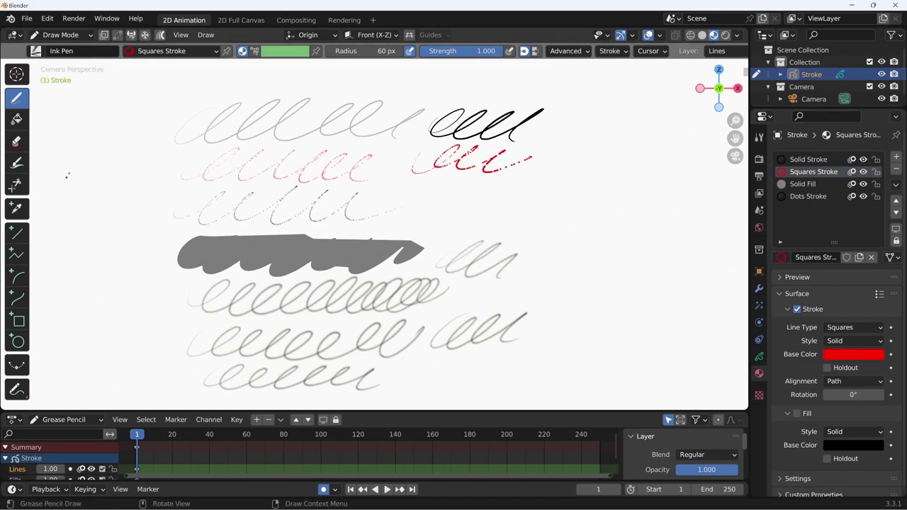
{"action": "left_click", "coordinate": [44, 54]}
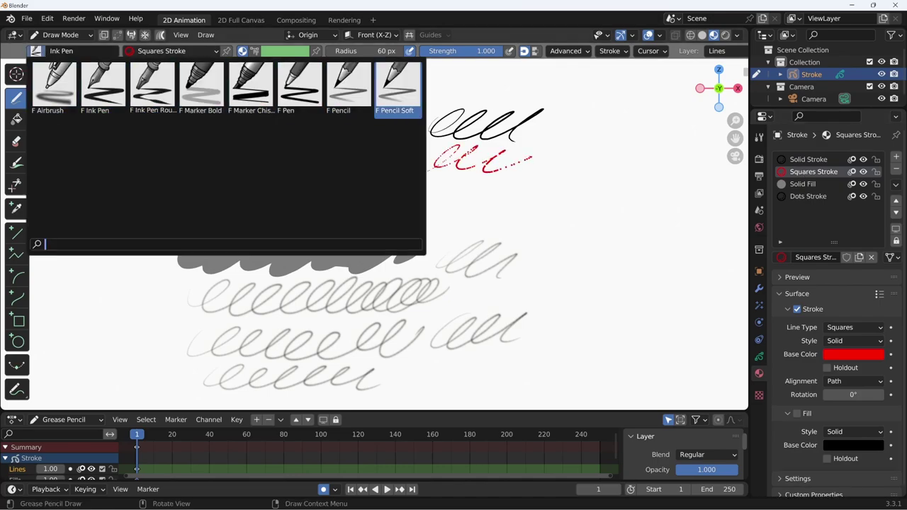
Paint blurry Airbrush loops across the middle right using Dots Stroke, and pin that material to the brush.
{"action": "left_click", "coordinate": [54, 85]}
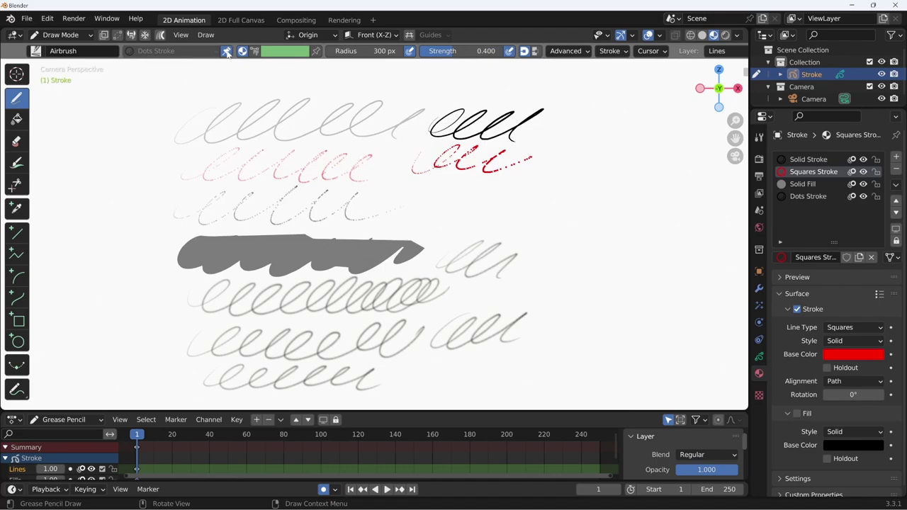
{"action": "mouse_move", "coordinate": [437, 176]}
{"action": "left_mouse_down"}
{"action": "mouse_move", "coordinate": [607, 167]}
{"action": "mouse_move", "coordinate": [663, 209]}
{"action": "left_mouse_up"}
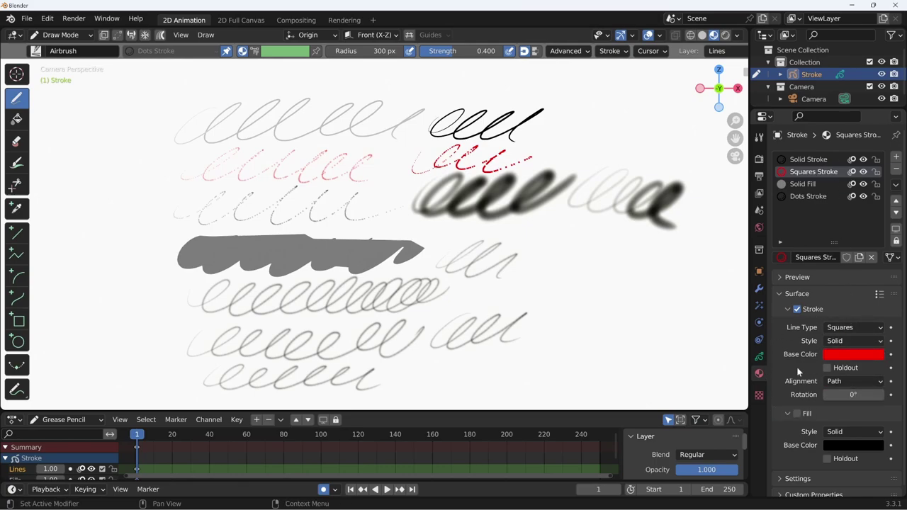
{"action": "left_click", "coordinate": [807, 196]}
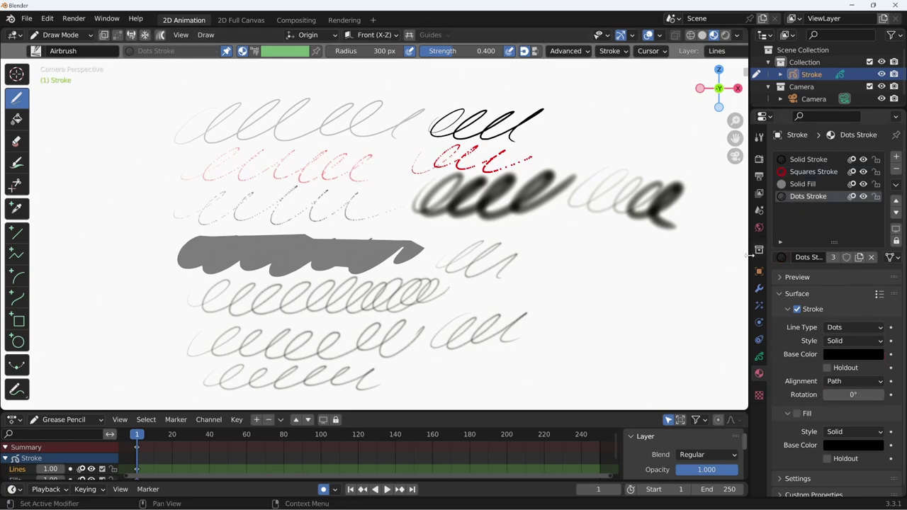
{"action": "mouse_move", "coordinate": [533, 244]}
{"action": "left_mouse_down"}
{"action": "mouse_move", "coordinate": [673, 248]}
{"action": "mouse_move", "coordinate": [697, 235]}
{"action": "left_mouse_up"}
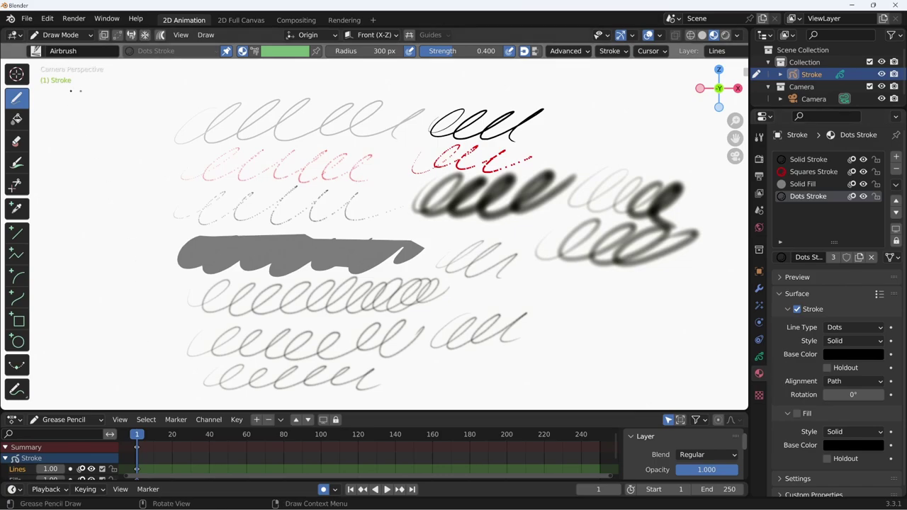
{"action": "left_click", "coordinate": [225, 52]}
{"action": "left_click", "coordinate": [37, 54]}
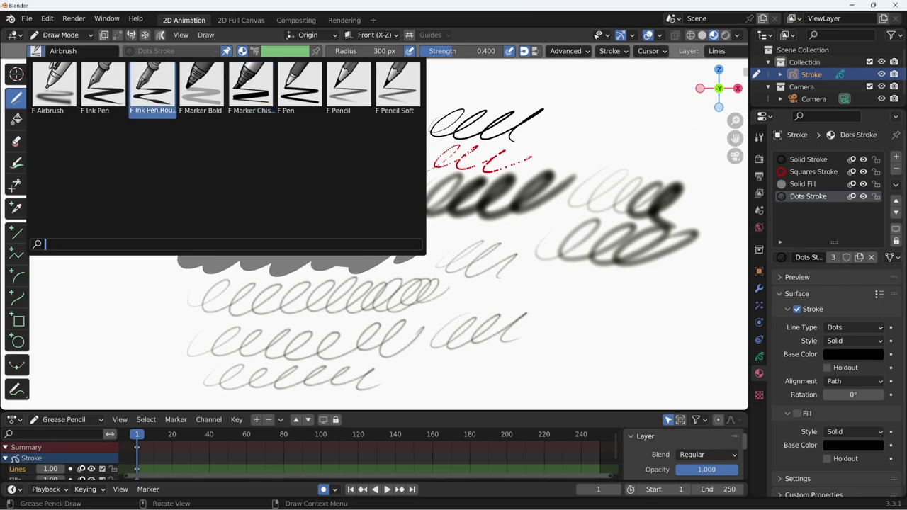
Switch to Ink Pen Rough (60 px) and draw rough black zigzag loops at the upper left.
{"action": "left_click", "coordinate": [152, 88]}
{"action": "mouse_move", "coordinate": [85, 142]}
{"action": "left_mouse_down"}
{"action": "mouse_move", "coordinate": [135, 100]}
{"action": "mouse_move", "coordinate": [234, 86]}
{"action": "mouse_move", "coordinate": [150, 173]}
{"action": "mouse_move", "coordinate": [354, 101]}
{"action": "left_mouse_up"}
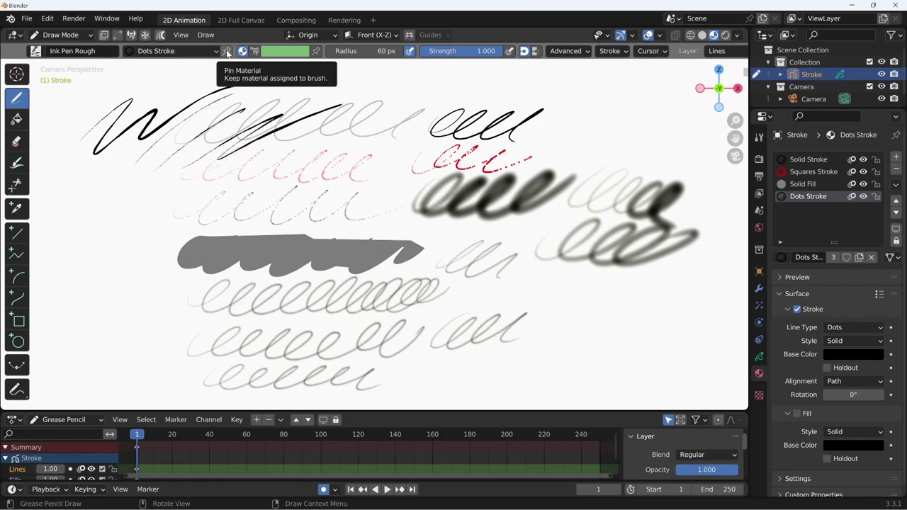
{"action": "left_click_drag", "start_coordinate": [120, 177], "coordinate": [165, 172]}
{"action": "left_click_drag", "start_coordinate": [145, 204], "coordinate": [168, 208]}
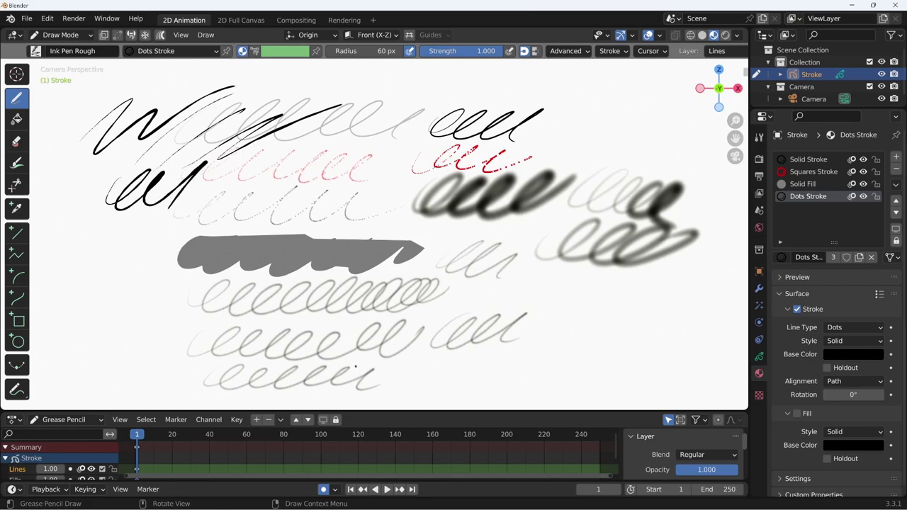
Add a fifth material slot holding a separate Solid Stroke.001 copy of Solid Stroke.
{"action": "left_click", "coordinate": [896, 155]}
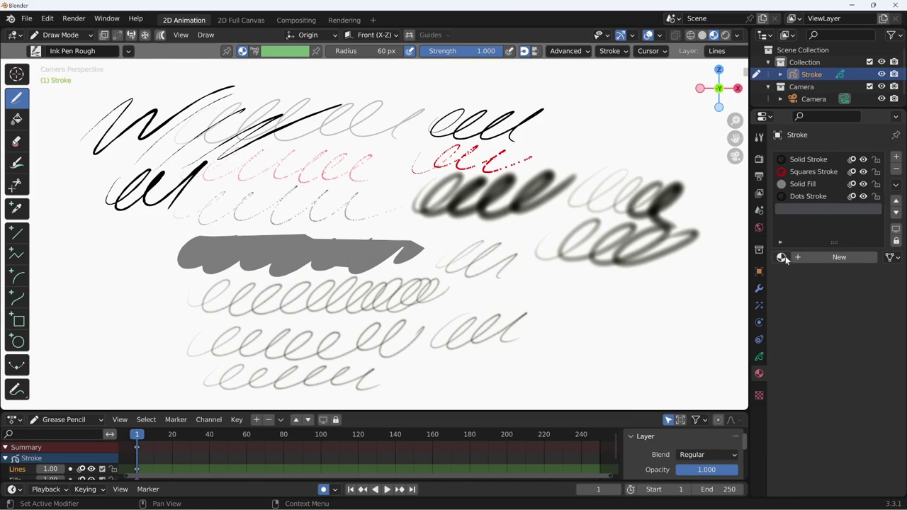
{"action": "left_click", "coordinate": [781, 256]}
{"action": "left_click", "coordinate": [677, 311]}
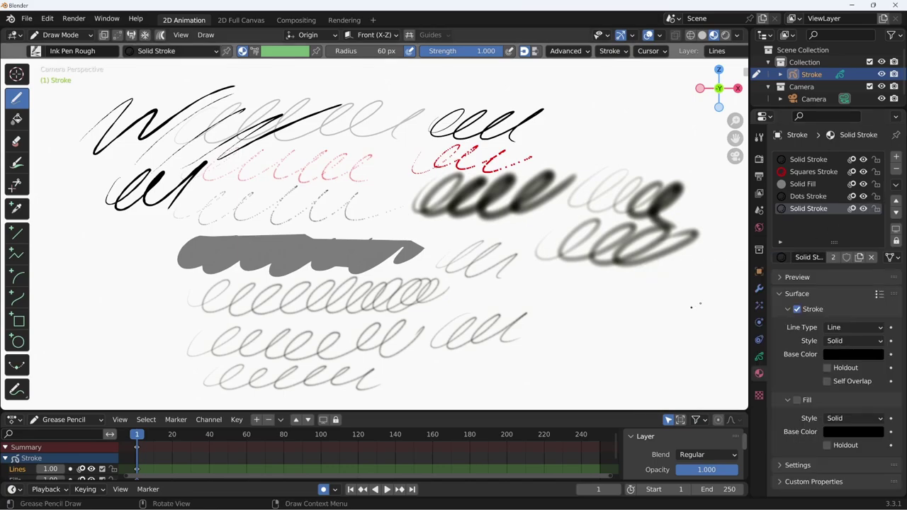
{"action": "left_click", "coordinate": [860, 260]}
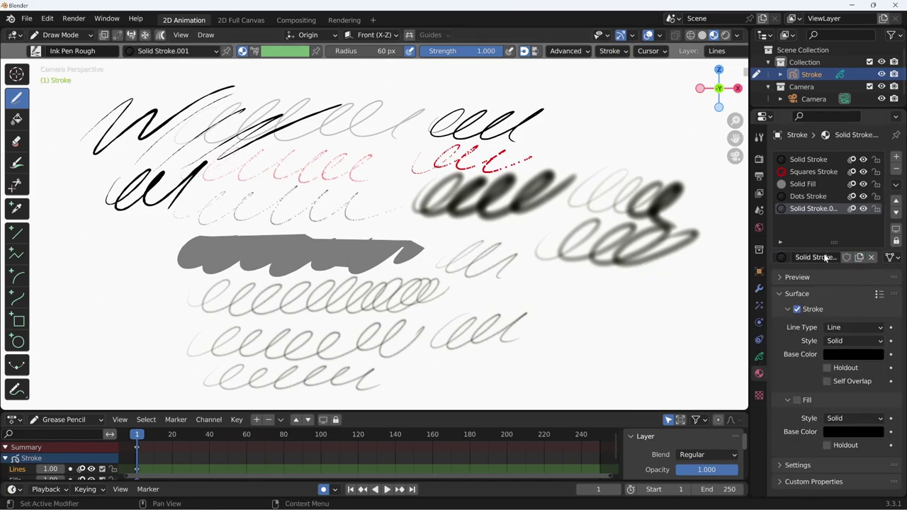
Erase the copy's old name and begin retyping it as the new green material name.
{"action": "left_click", "coordinate": [815, 258]}
{"action": "double_click", "coordinate": [833, 257]}
{"action": "key", "text": "BackSpace"}
{"action": "key", "text": "ctrl+Left"}
{"action": "key", "text": "ctrl+BackSpace"}
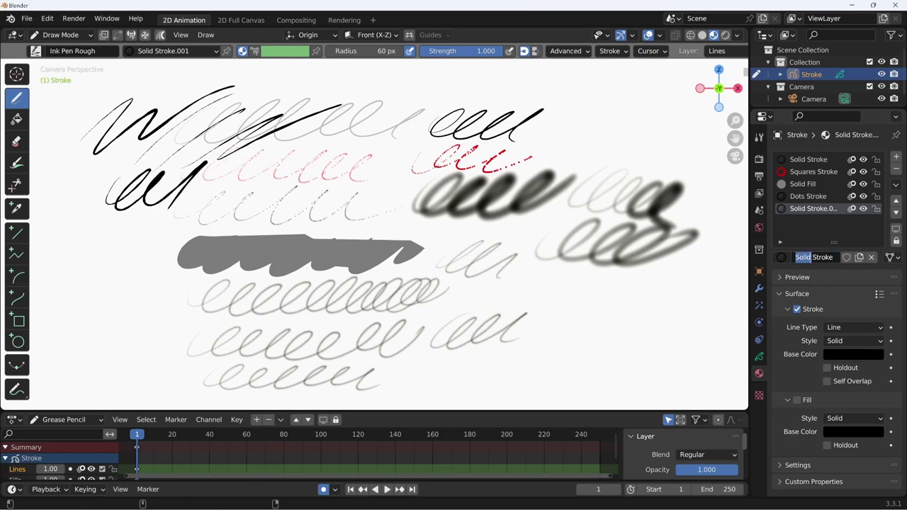
{"action": "type", "text": "R"}
{"action": "key", "text": "BackSpace"}
{"action": "type", "text": "G"}
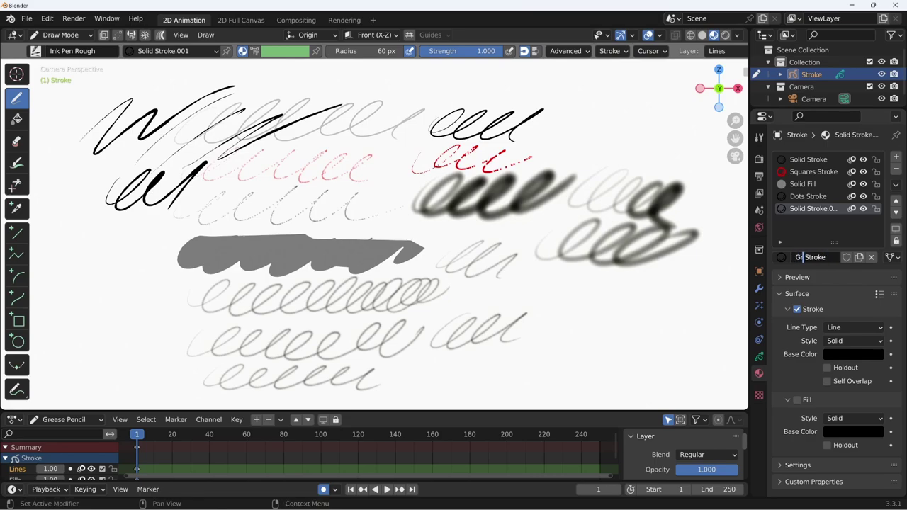
{"action": "type", "text": "reed"}
Confirm the name Green Stroke and set its base colour to bright green.
{"action": "key", "text": "Return"}
{"action": "left_click", "coordinate": [854, 355]}
{"action": "left_click_drag", "start_coordinate": [874, 265], "coordinate": [874, 227]}
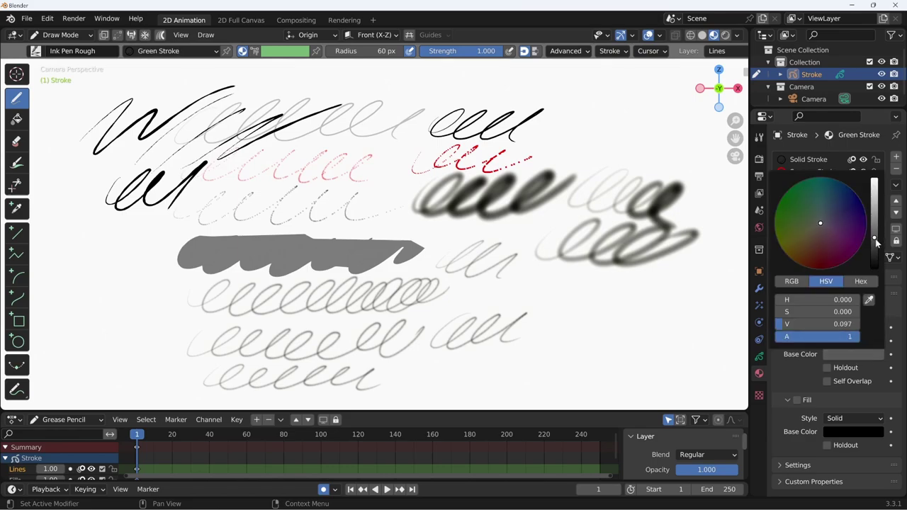
{"action": "left_click_drag", "start_coordinate": [815, 221], "coordinate": [782, 197]}
{"action": "left_click_drag", "start_coordinate": [876, 242], "coordinate": [874, 201]}
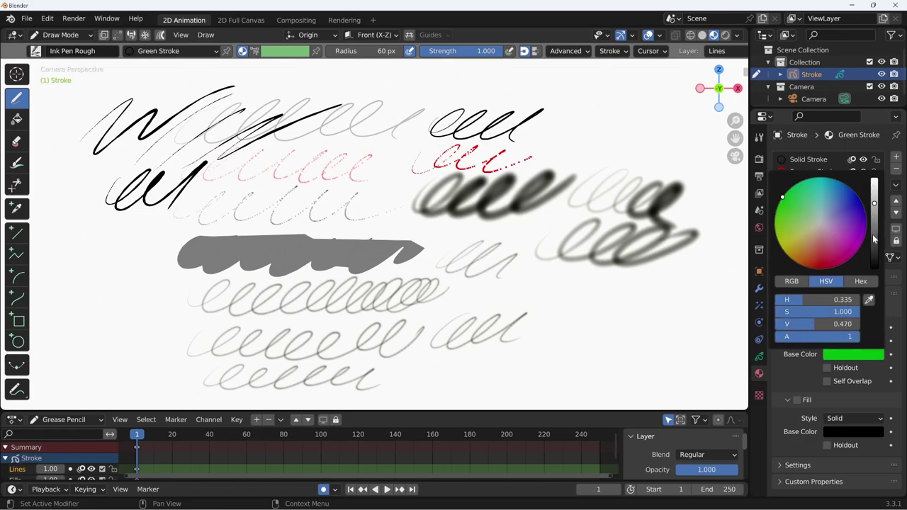
Pin Green Stroke to the brush and draw a green looping stroke at lower right.
{"action": "left_click_drag", "start_coordinate": [634, 251], "coordinate": [659, 310]}
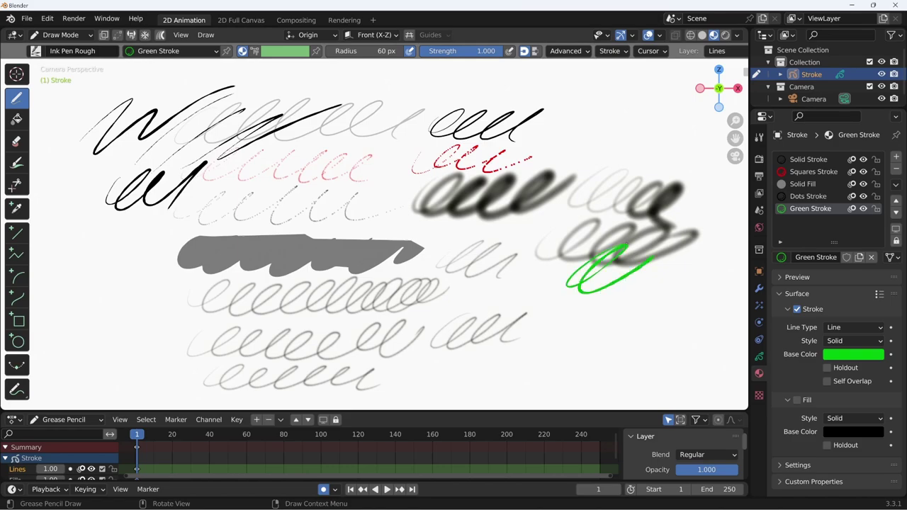
{"action": "key", "text": "ctrl+z"}
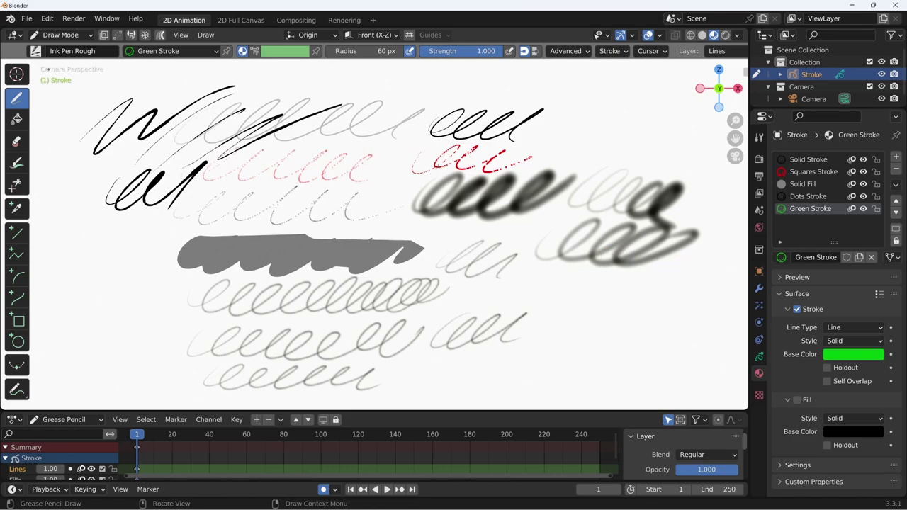
{"action": "left_click", "coordinate": [226, 50]}
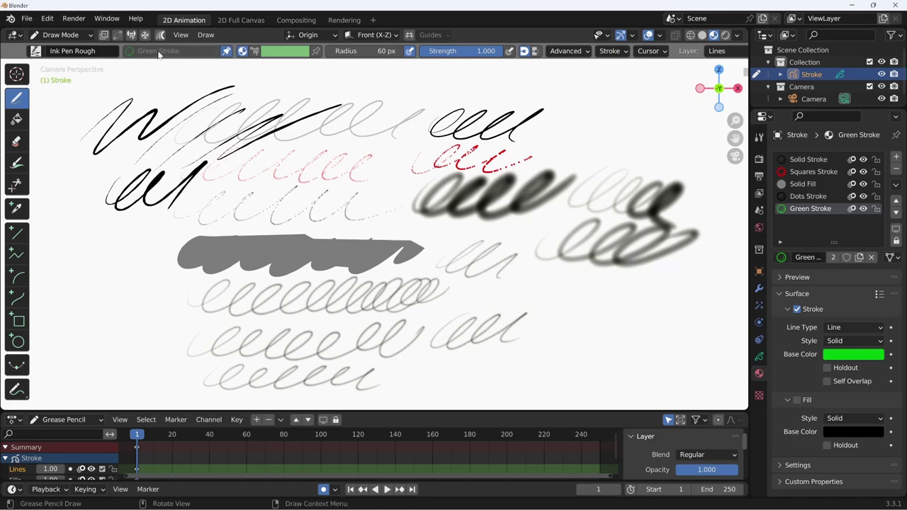
{"action": "left_click_drag", "start_coordinate": [598, 275], "coordinate": [687, 290]}
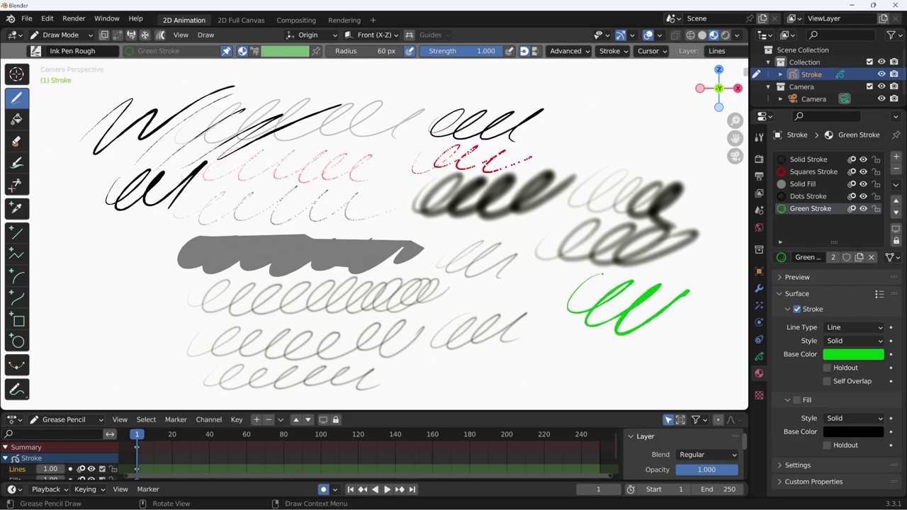
{"action": "left_click", "coordinate": [40, 52]}
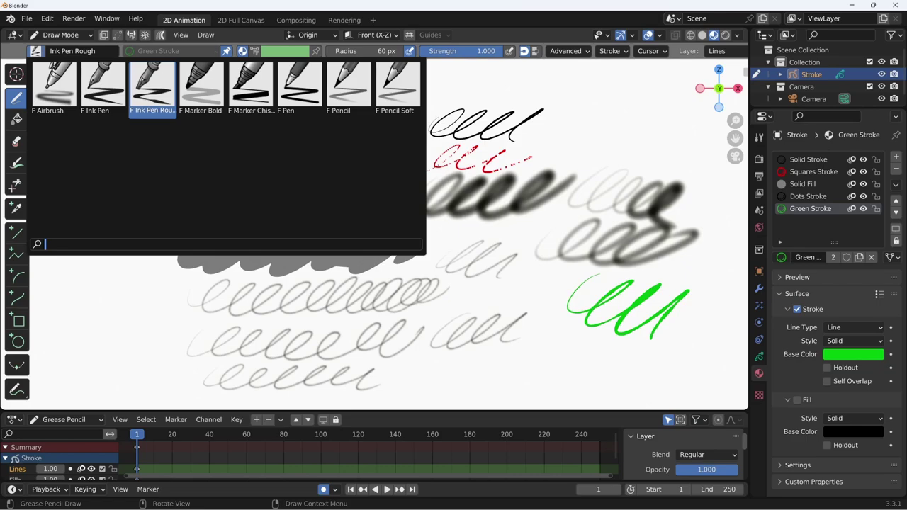
Draw a green stroke at left, then use Ink Pen to draw a black arc at top right.
{"action": "left_click_drag", "start_coordinate": [195, 202], "coordinate": [262, 170]}
{"action": "left_click", "coordinate": [64, 51]}
{"action": "left_click", "coordinate": [102, 89]}
{"action": "left_click", "coordinate": [806, 159]}
{"action": "mouse_move", "coordinate": [625, 104]}
{"action": "left_mouse_down"}
{"action": "mouse_move", "coordinate": [628, 128]}
{"action": "mouse_move", "coordinate": [697, 135]}
{"action": "left_mouse_up"}
Return to Ink Pen Rough, draw green loops across the blurred strokes, and show its brush settings.
{"action": "left_click", "coordinate": [38, 53]}
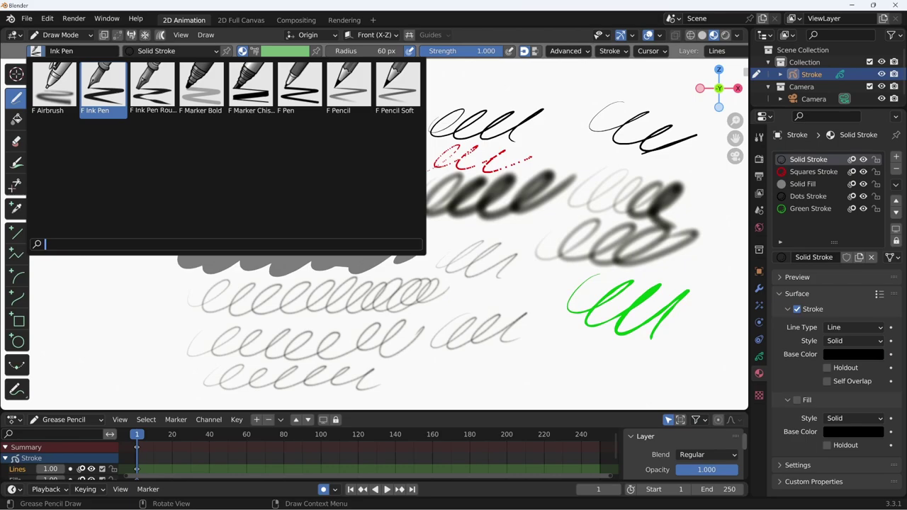
{"action": "left_click", "coordinate": [153, 89]}
{"action": "left_click_drag", "start_coordinate": [581, 235], "coordinate": [700, 245]}
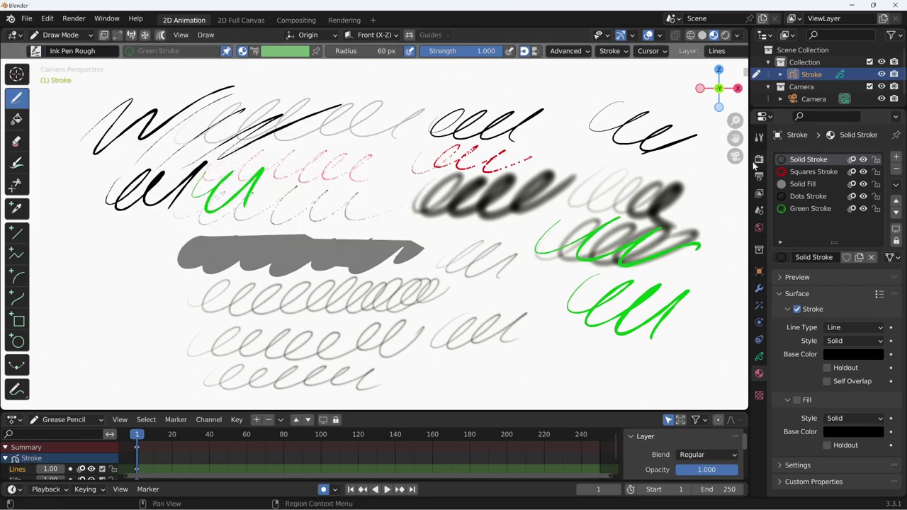
{"action": "left_click", "coordinate": [759, 138]}
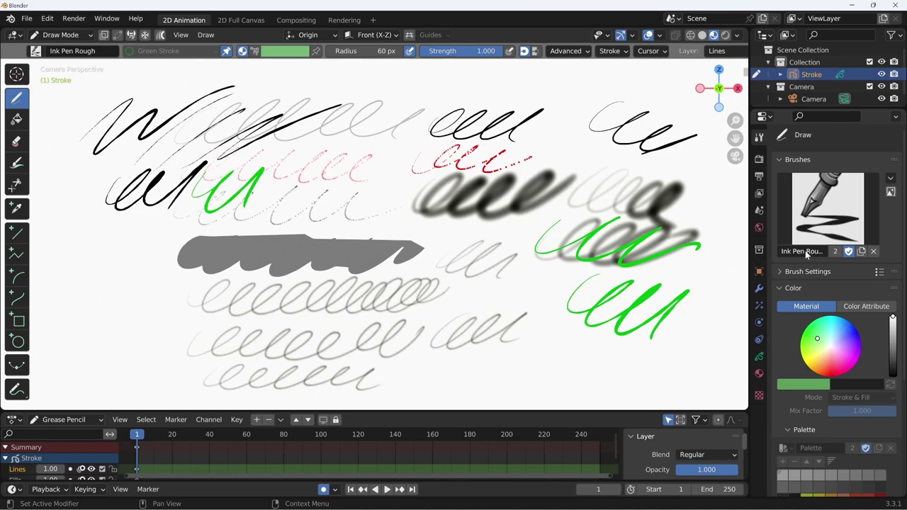
Rename the Ink Pen Rough brush to 'Green Pen'.
{"action": "double_click", "coordinate": [813, 250]}
{"action": "type", "text": "Gren Pen"}
{"action": "key", "text": "Return"}
{"action": "type", "text": "e"}
{"action": "key", "text": "Return"}
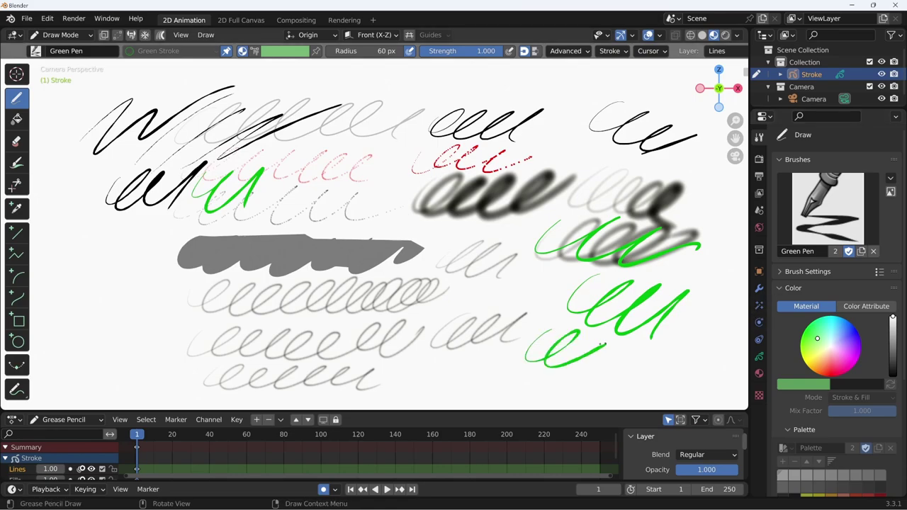
Reset the brush to default settings and open the brush browser showing Green Pen.
{"action": "left_click", "coordinate": [822, 209]}
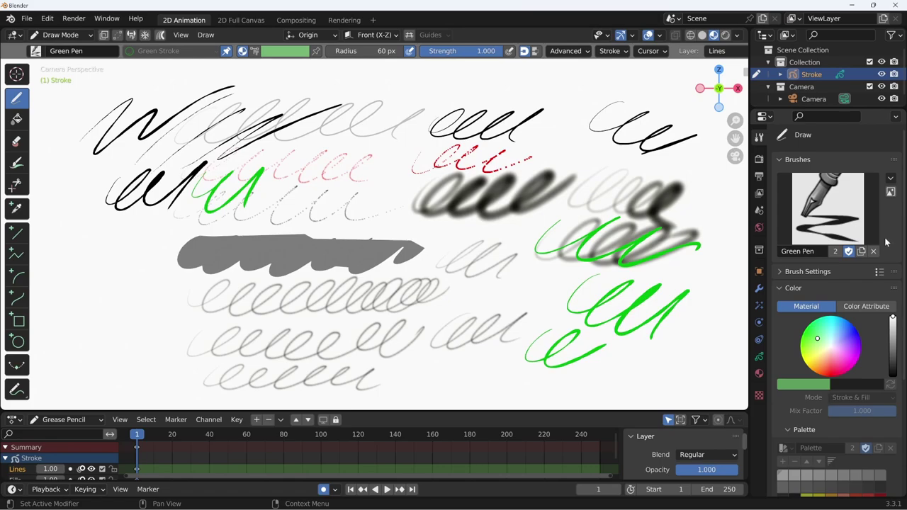
{"action": "left_click", "coordinate": [891, 180]}
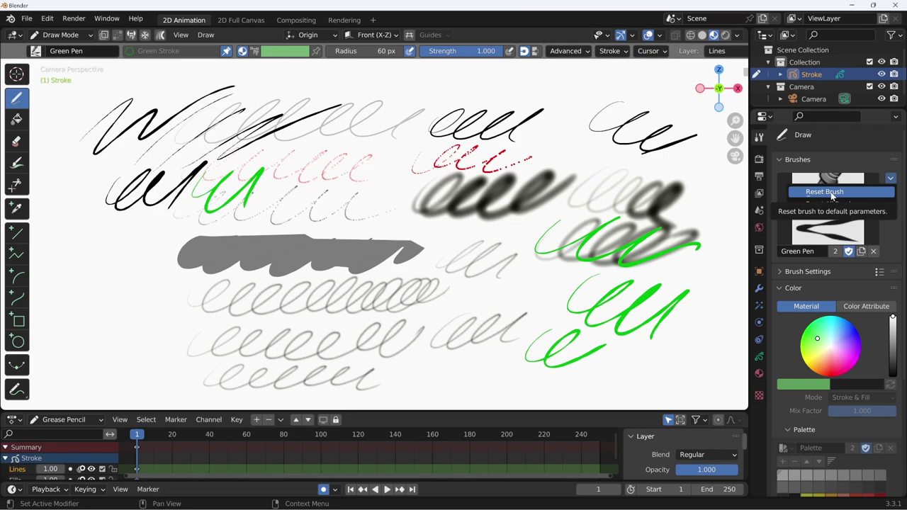
{"action": "left_click", "coordinate": [850, 193]}
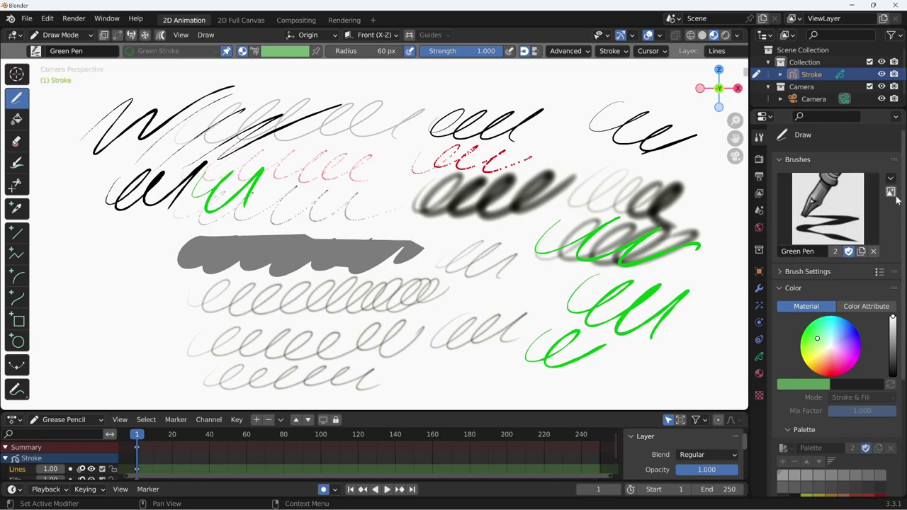
{"action": "left_click", "coordinate": [890, 178]}
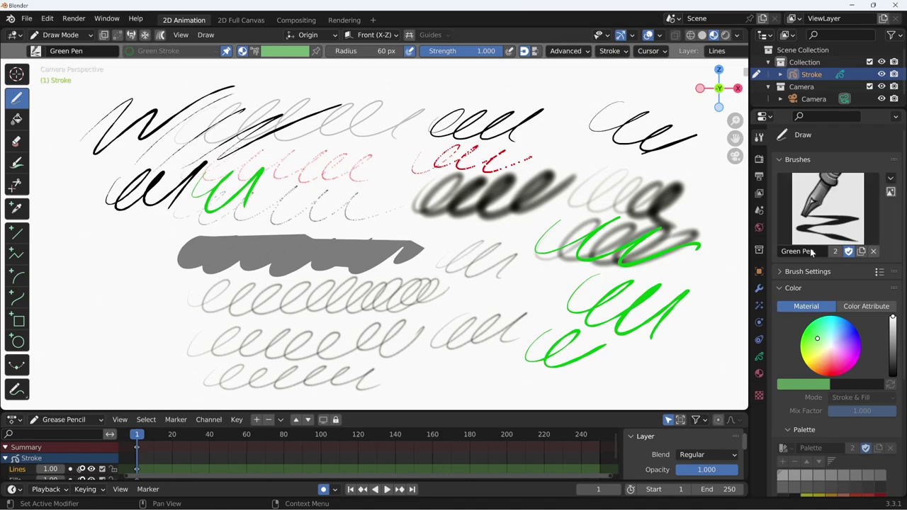
{"action": "left_click", "coordinate": [825, 227]}
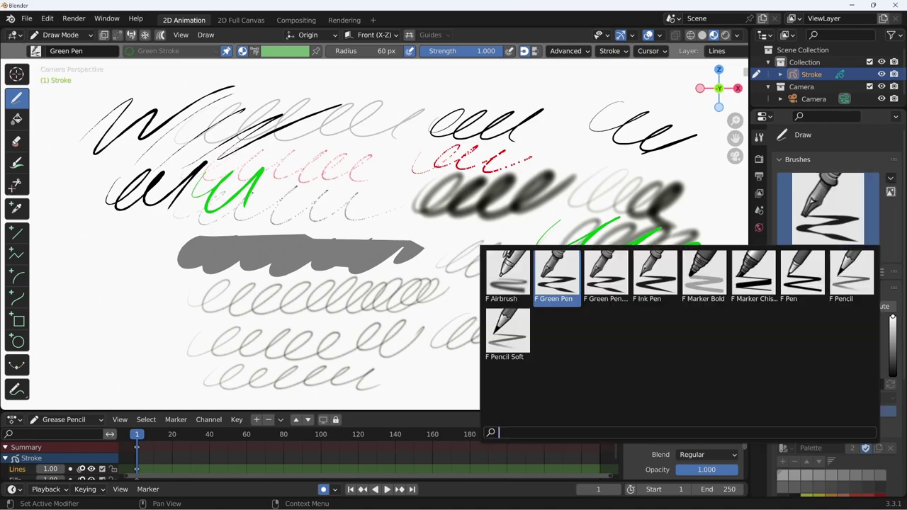
Rename the active brush to 'Ink Pen Rough', draw a test stroke, then undo it.
{"action": "left_click", "coordinate": [796, 251]}
{"action": "type", "text": "Ink"}
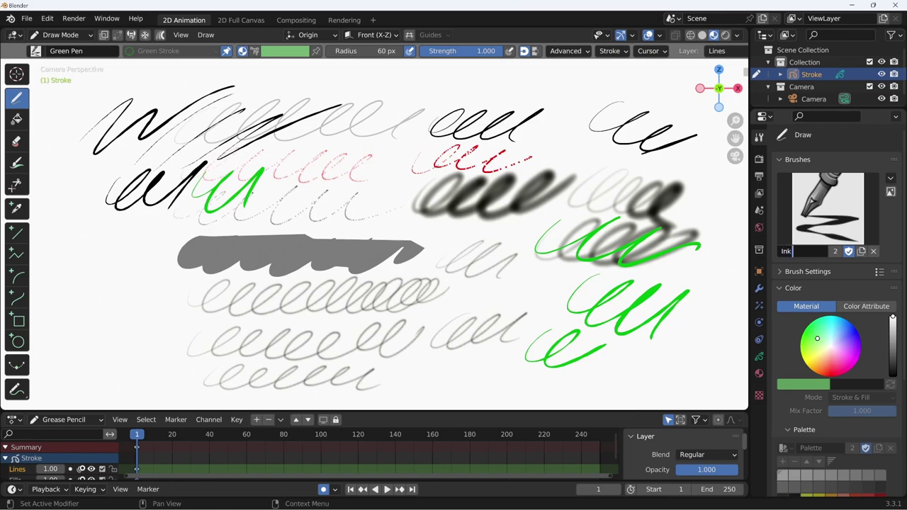
{"action": "type", "text": " Pen Rough"}
{"action": "key", "text": "Return"}
{"action": "left_click_drag", "start_coordinate": [609, 335], "coordinate": [705, 372]}
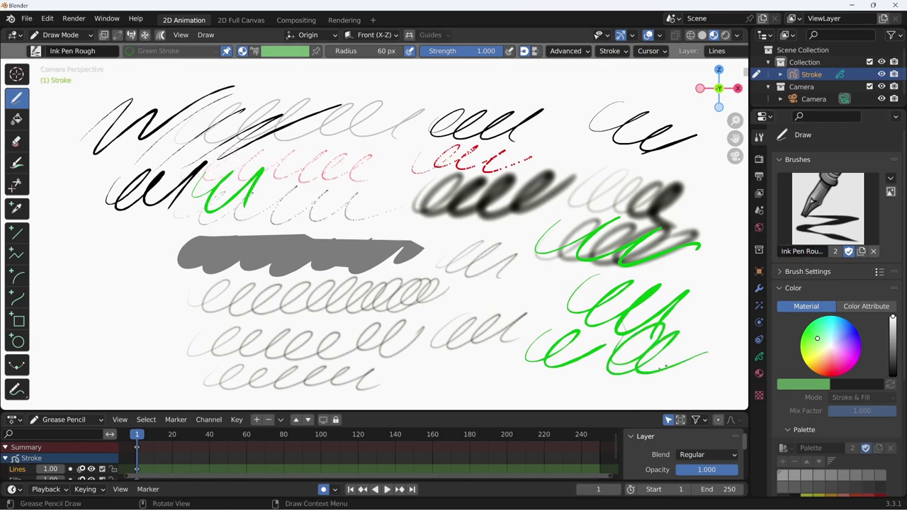
{"action": "key", "text": "ctrl+z"}
Reset the Ink Pen Rough brush to its default settings.
{"action": "left_click", "coordinate": [891, 177]}
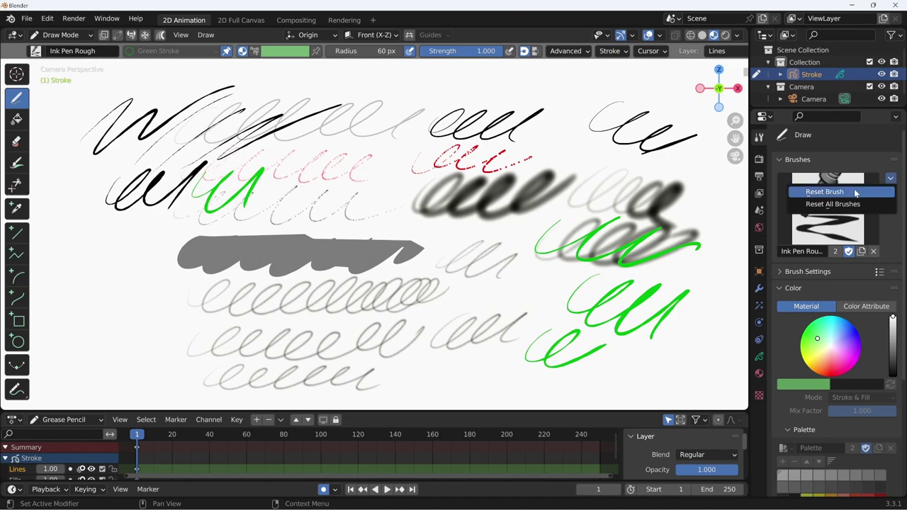
{"action": "left_click", "coordinate": [824, 192]}
{"action": "left_click", "coordinate": [827, 207]}
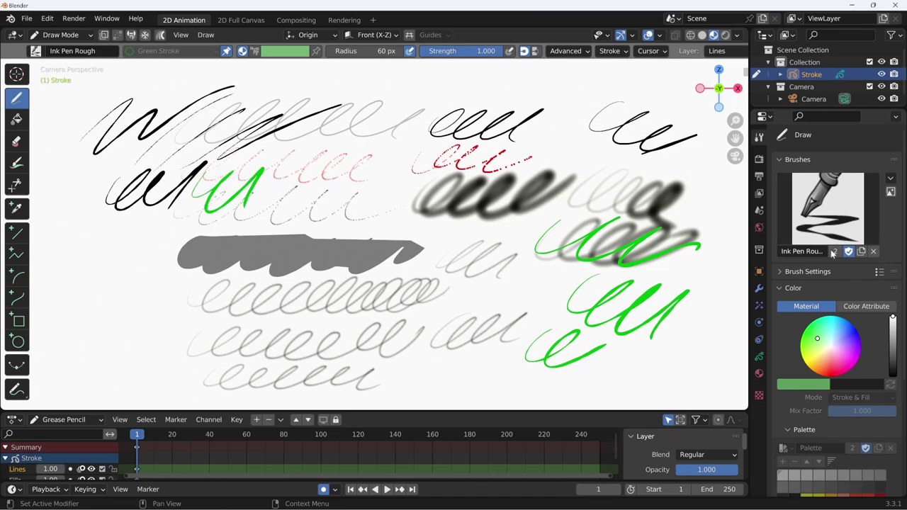
{"action": "left_click", "coordinate": [890, 178]}
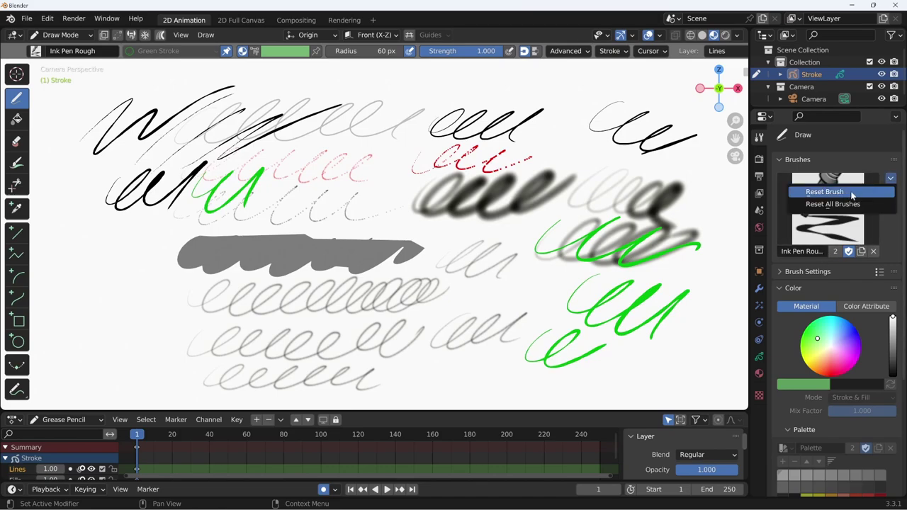
{"action": "left_click", "coordinate": [850, 192]}
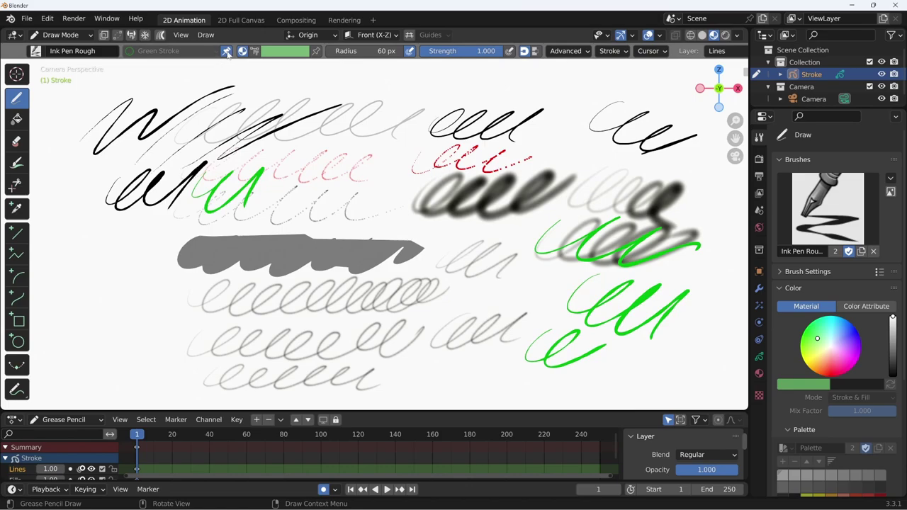
{"action": "left_click", "coordinate": [827, 207]}
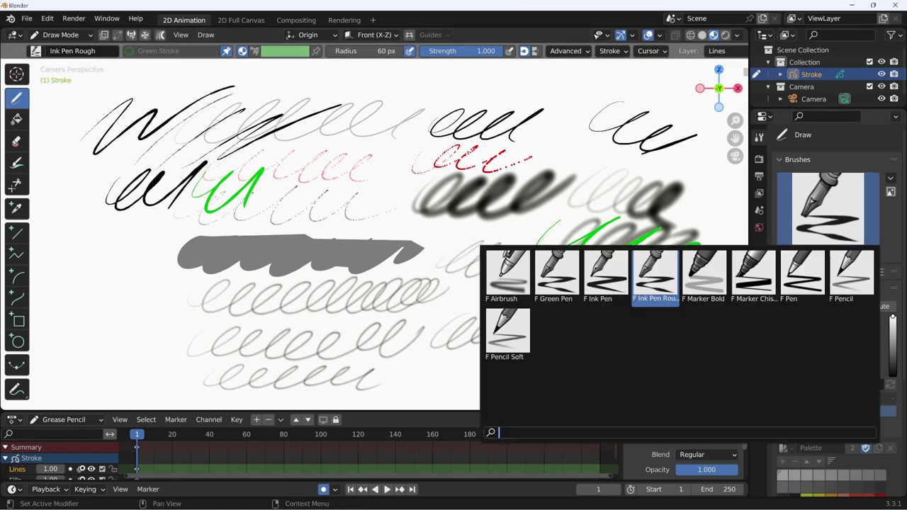
Switch to the Pencil brush, raise strength to 1.000, then reset it back to 0.600.
{"action": "left_click", "coordinate": [849, 278]}
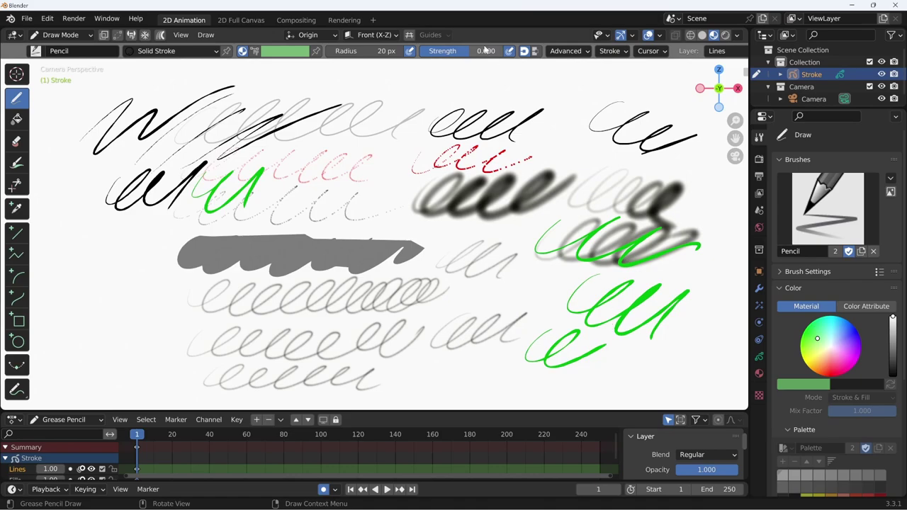
{"action": "left_click_drag", "start_coordinate": [482, 51], "coordinate": [504, 53]}
{"action": "left_click", "coordinate": [890, 179]}
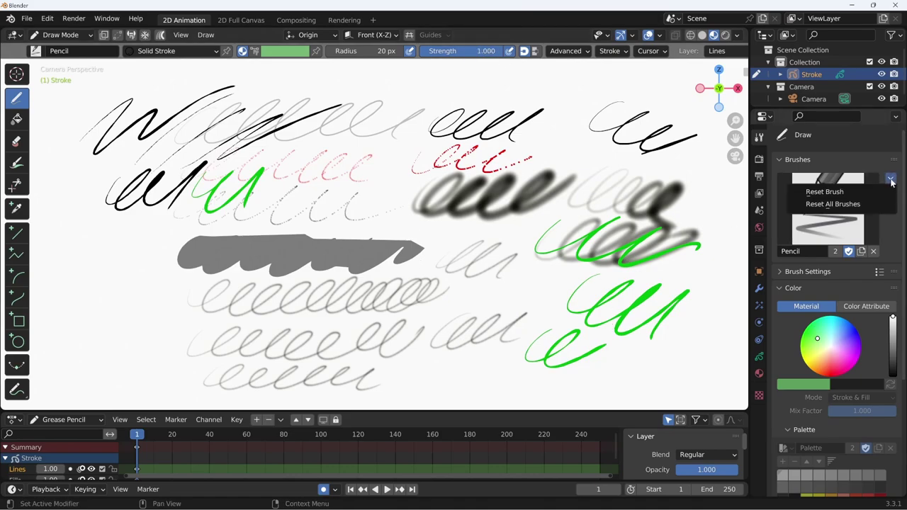
{"action": "left_click", "coordinate": [844, 192]}
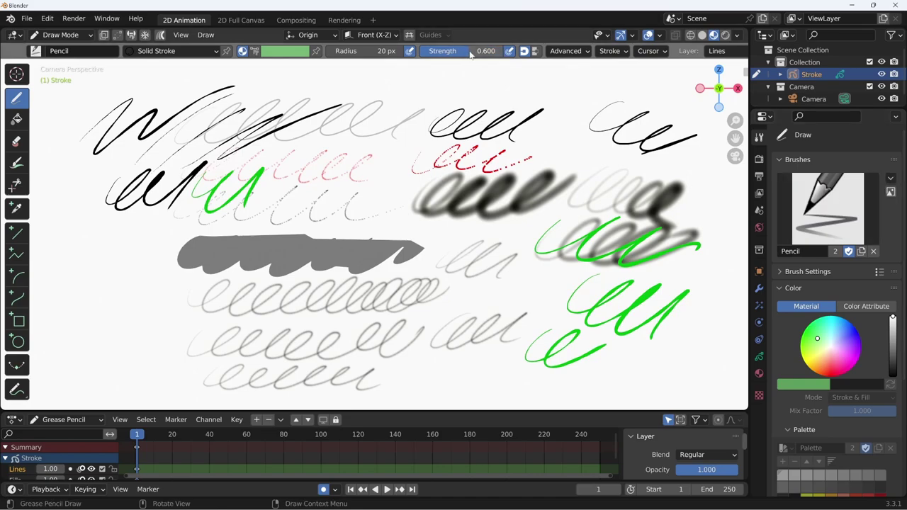
Reset the Pencil brush to defaults again and make a single-user copy, Pencil.001.
{"action": "left_click", "coordinate": [840, 221]}
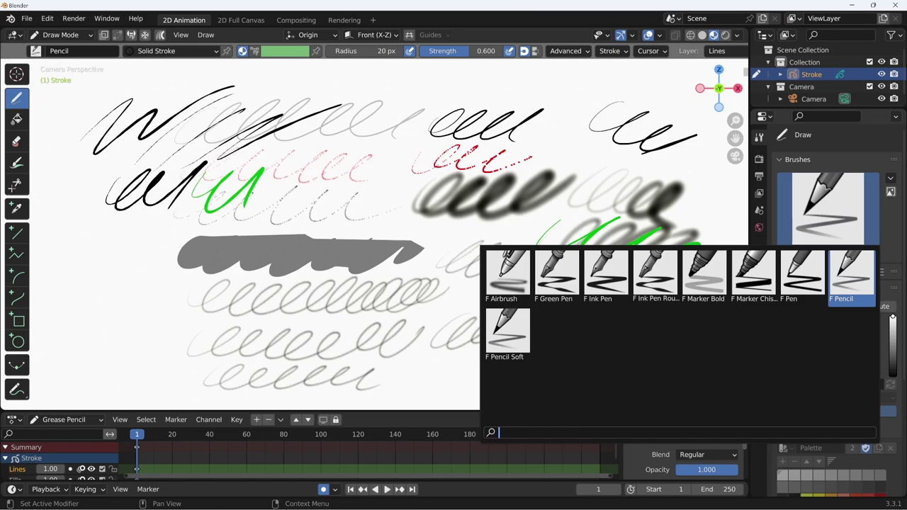
{"action": "left_click", "coordinate": [890, 178]}
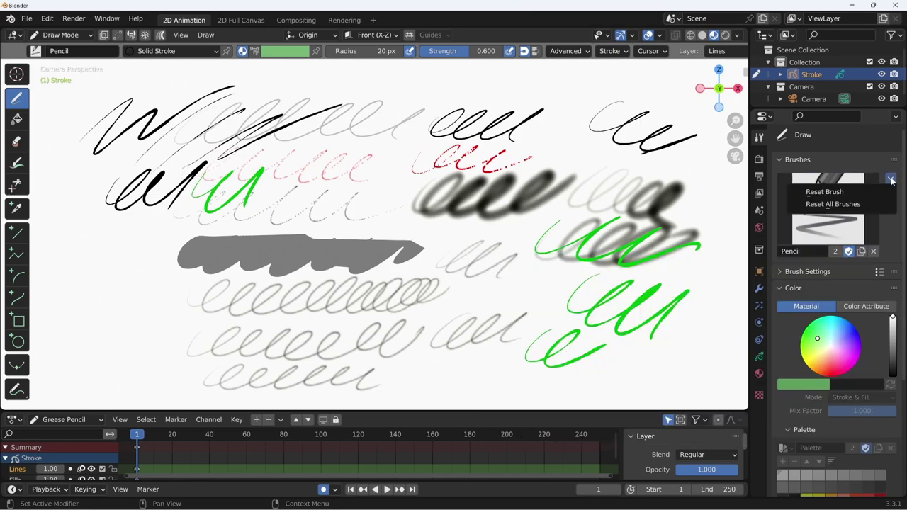
{"action": "left_click", "coordinate": [825, 193]}
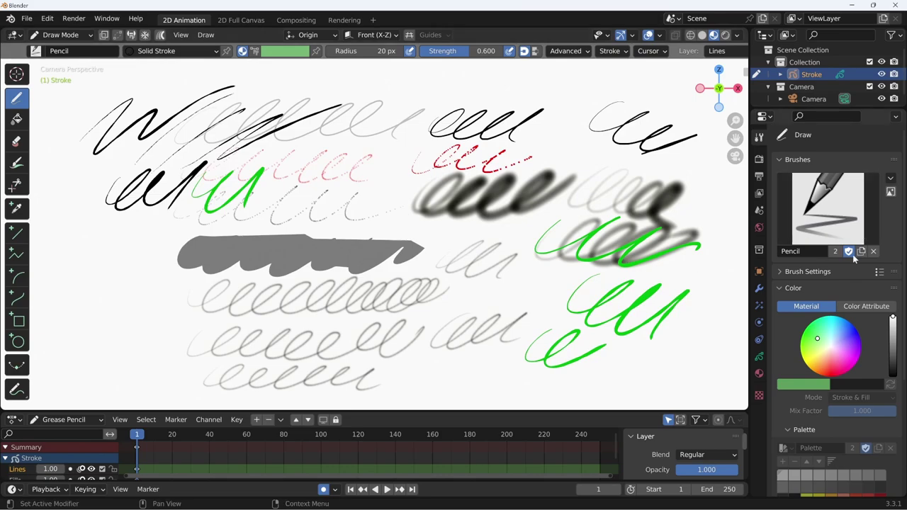
{"action": "left_click", "coordinate": [836, 251]}
{"action": "left_click", "coordinate": [891, 178]}
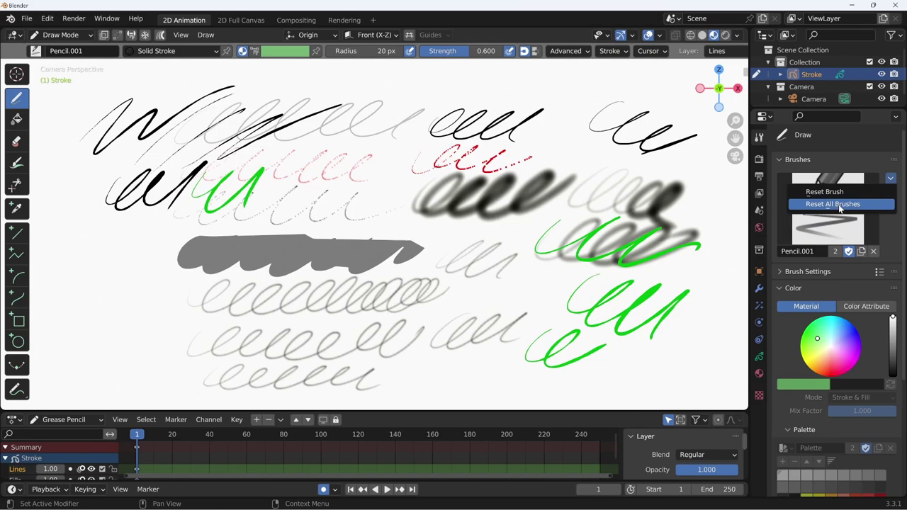
Reset all brushes to their defaults and make the Pencil brush active again.
{"action": "left_click", "coordinate": [840, 207]}
{"action": "left_click", "coordinate": [833, 227]}
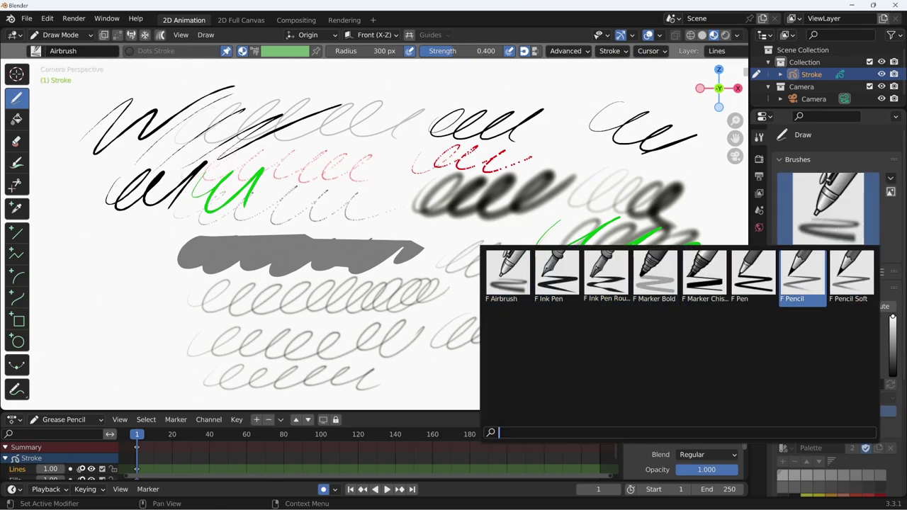
{"action": "left_click", "coordinate": [804, 276]}
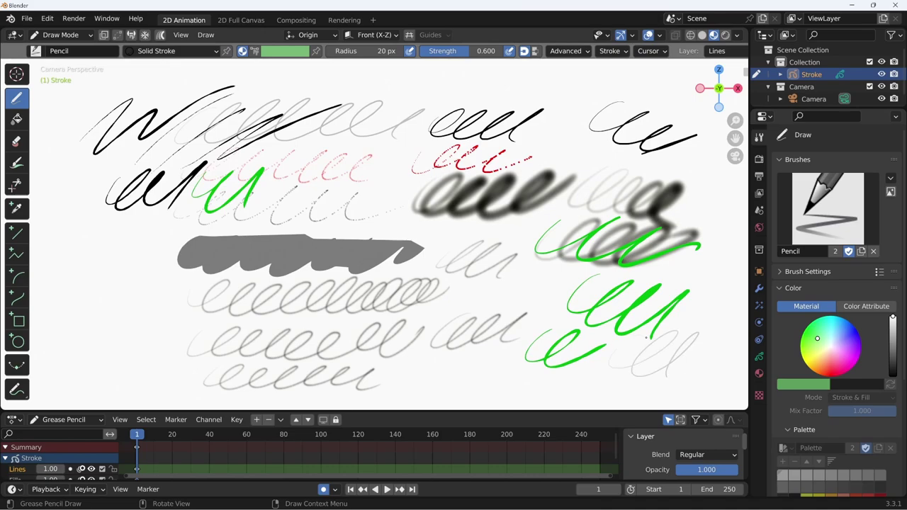
Reset all brushes to their defaults a second time.
{"action": "left_click", "coordinate": [890, 179]}
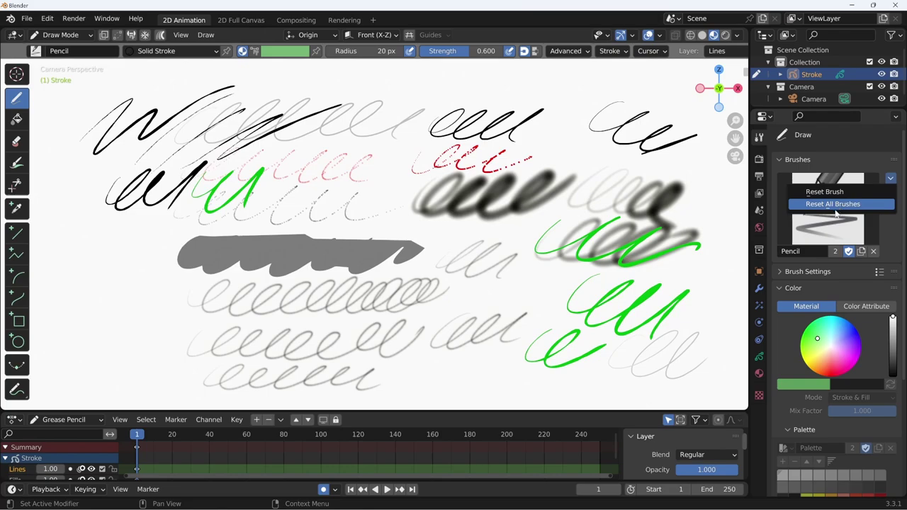
{"action": "left_click", "coordinate": [835, 204]}
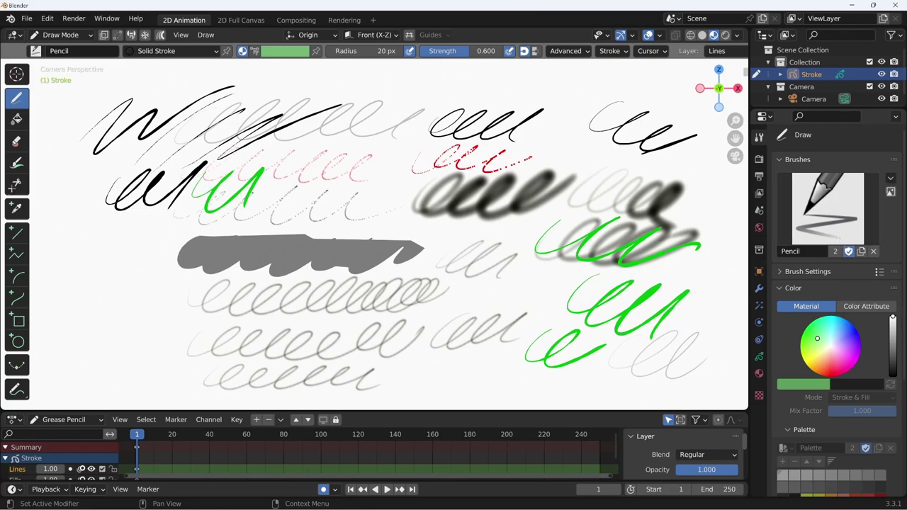
{"action": "left_click", "coordinate": [841, 237]}
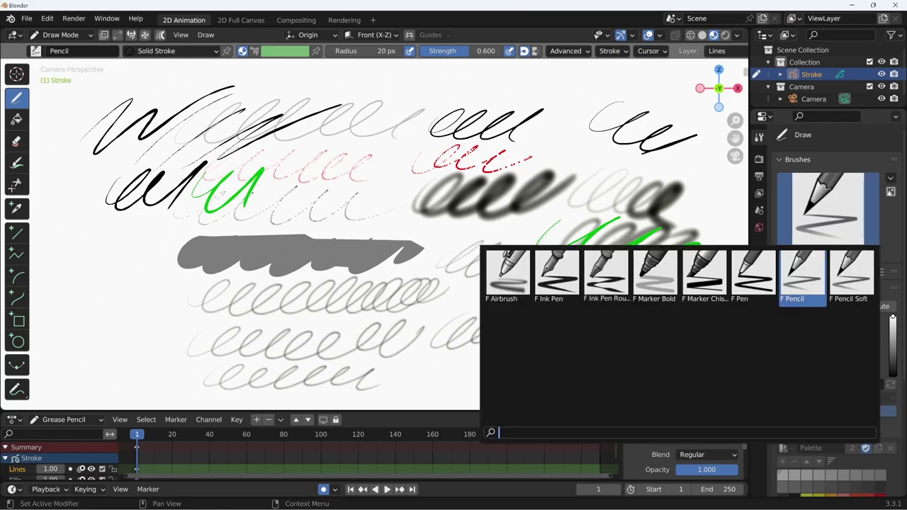